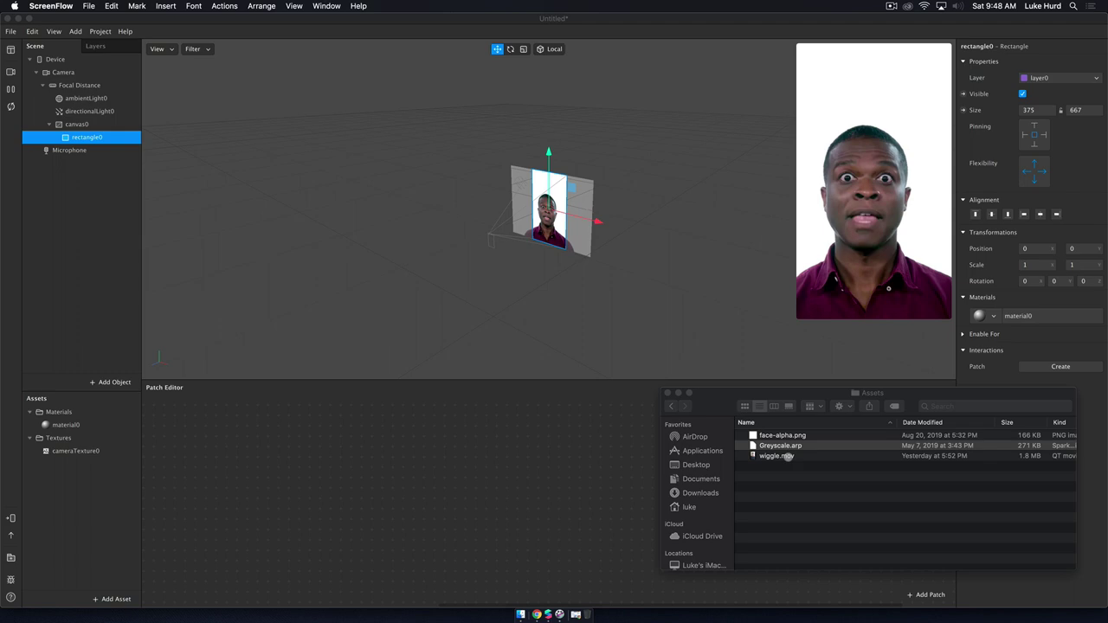
Step: Back in Chrome, search the Spark AR Community group for 'patch'
click(537, 614)
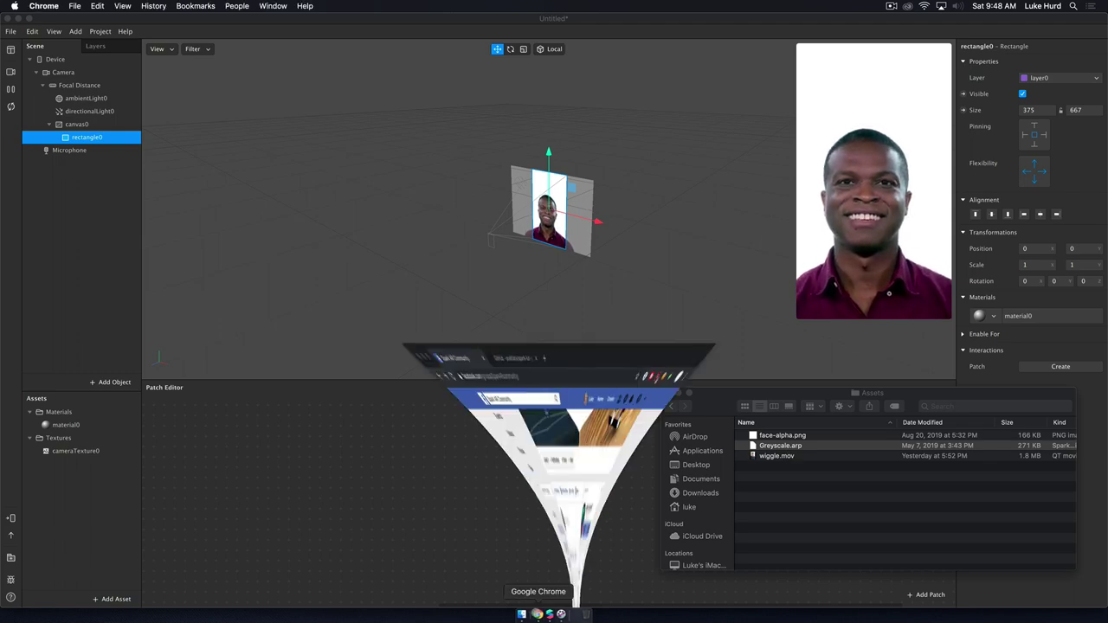
scroll(295, 247, up, 3)
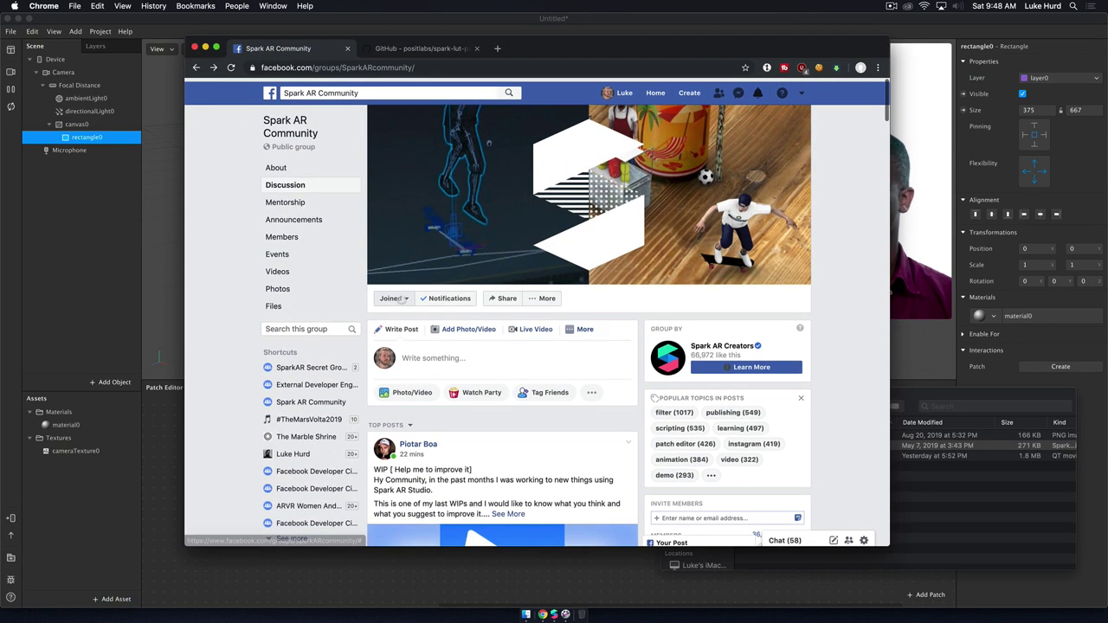
click(302, 325)
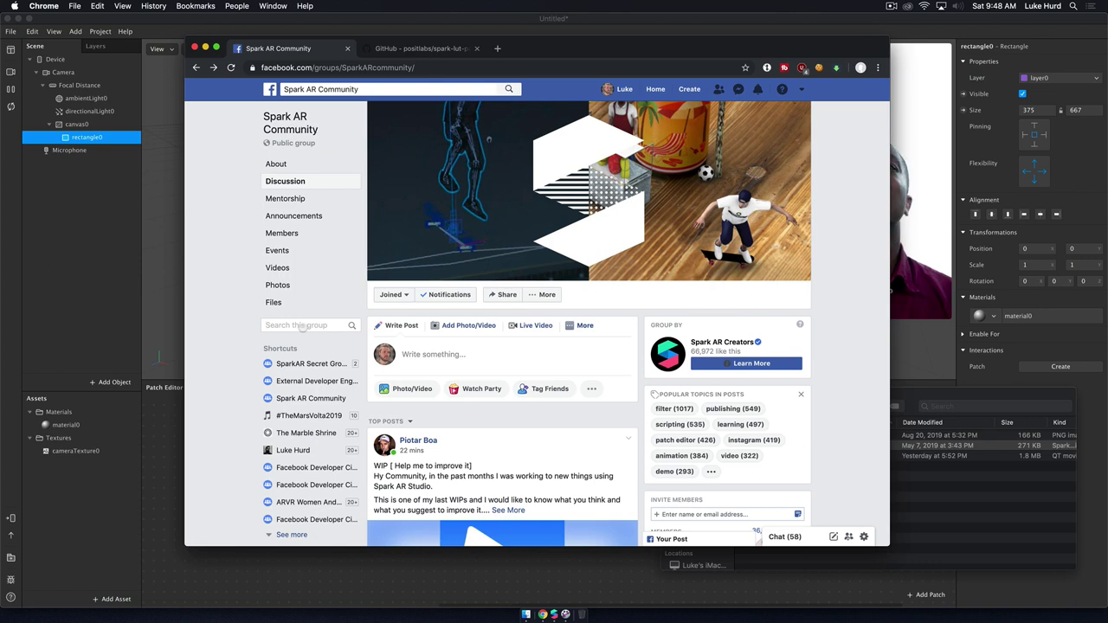
text(p)
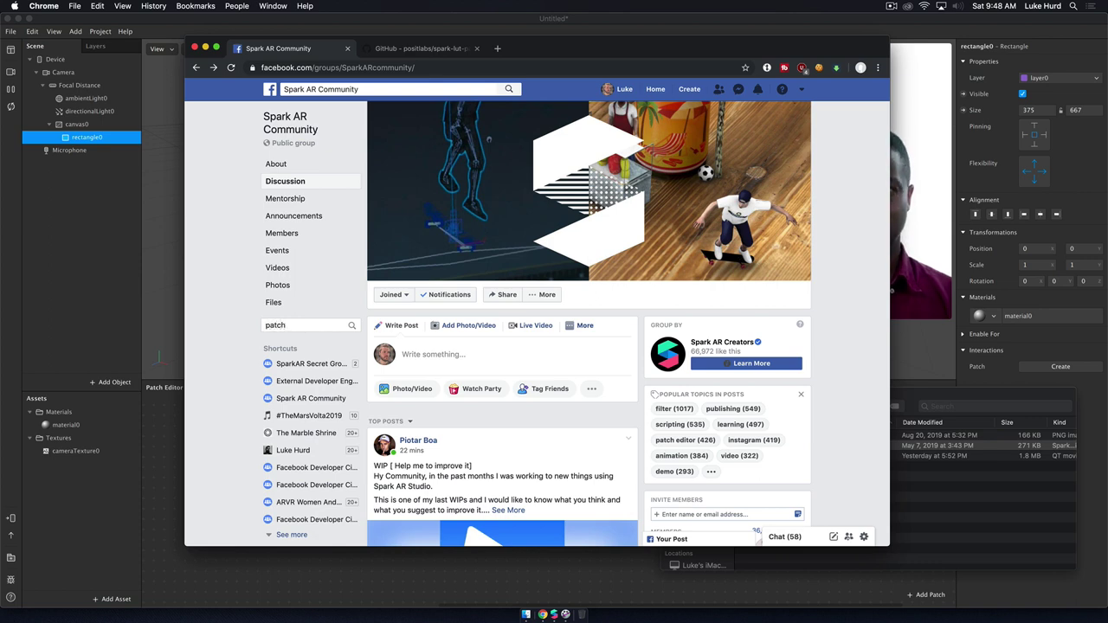
text(atch)
key(Return)
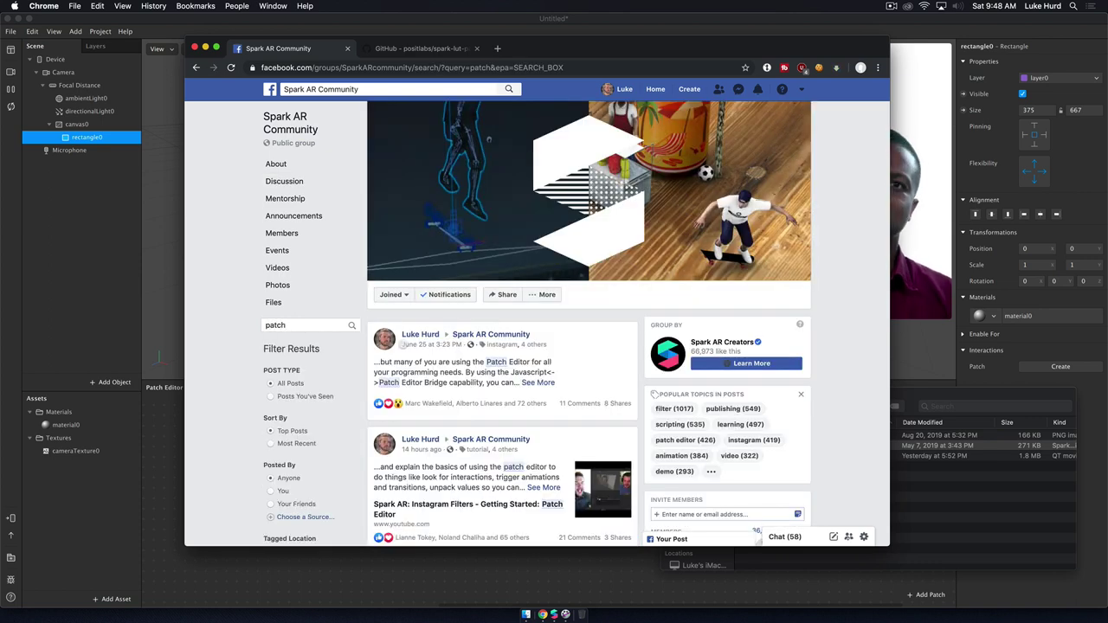
Step: Open the updated LUT patch demo post from the results and read through it
scroll(402, 344, down, 10)
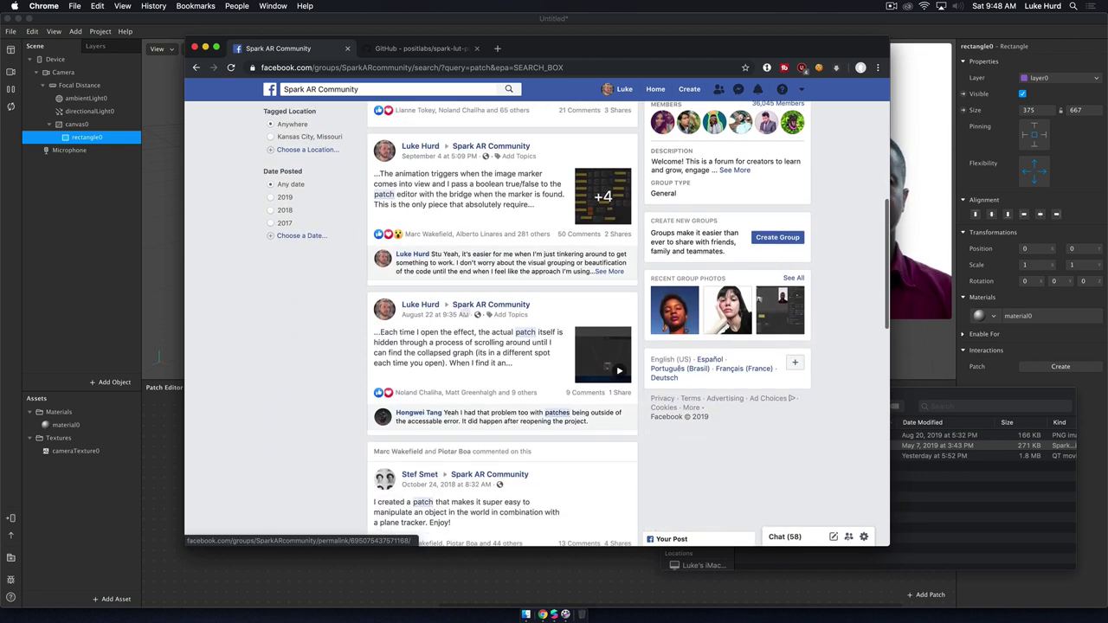
scroll(459, 308, down, 10)
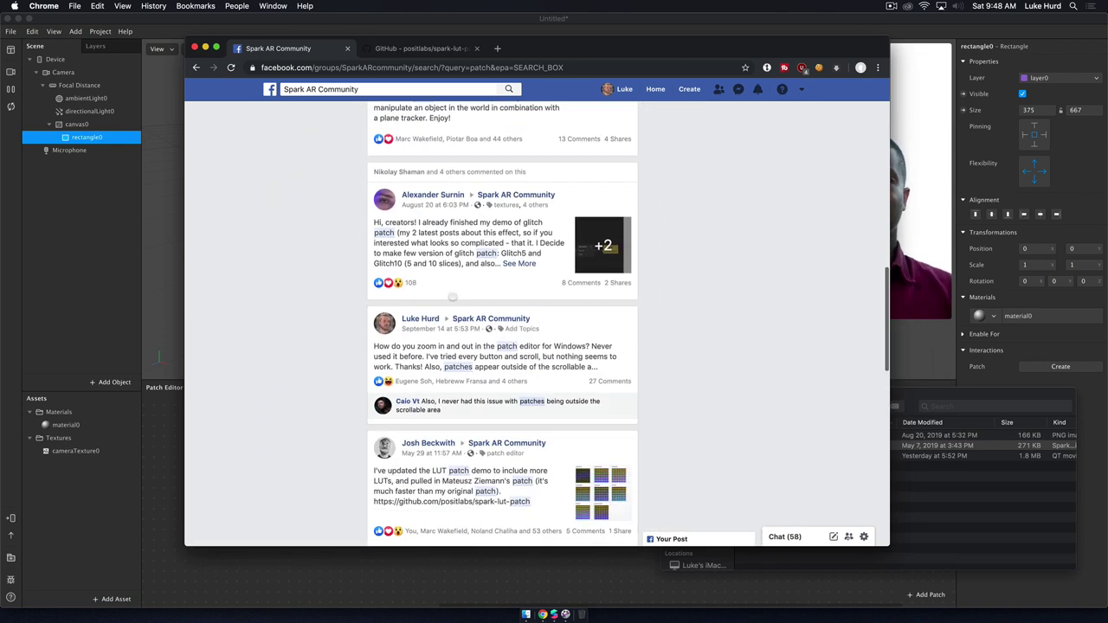
scroll(502, 325, down, 3)
click(599, 357)
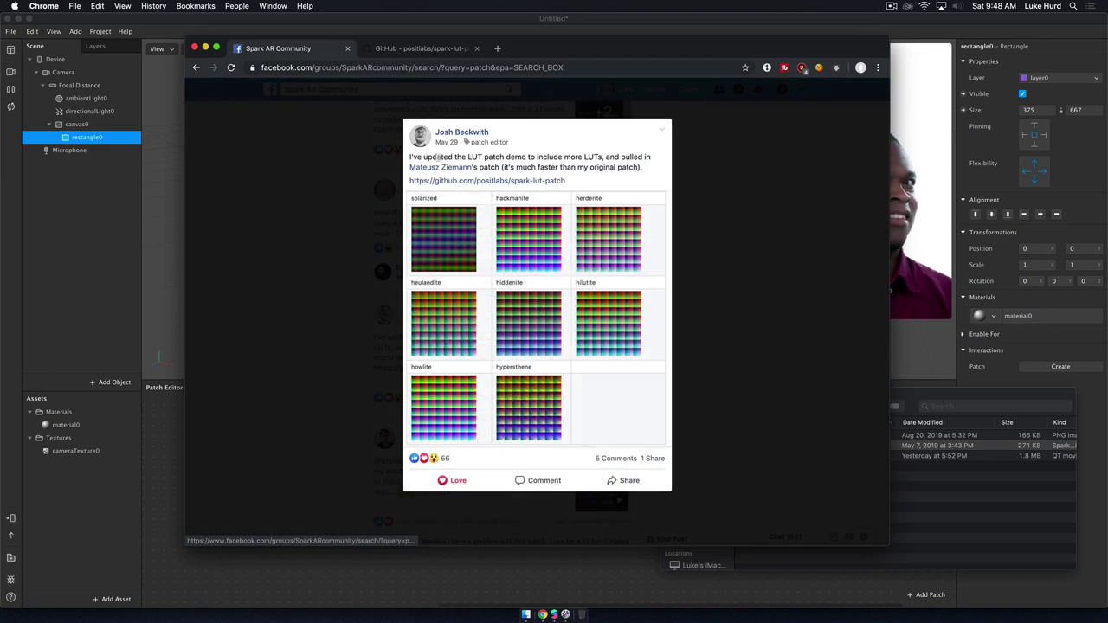
drag(426, 157, 494, 157)
click(546, 158)
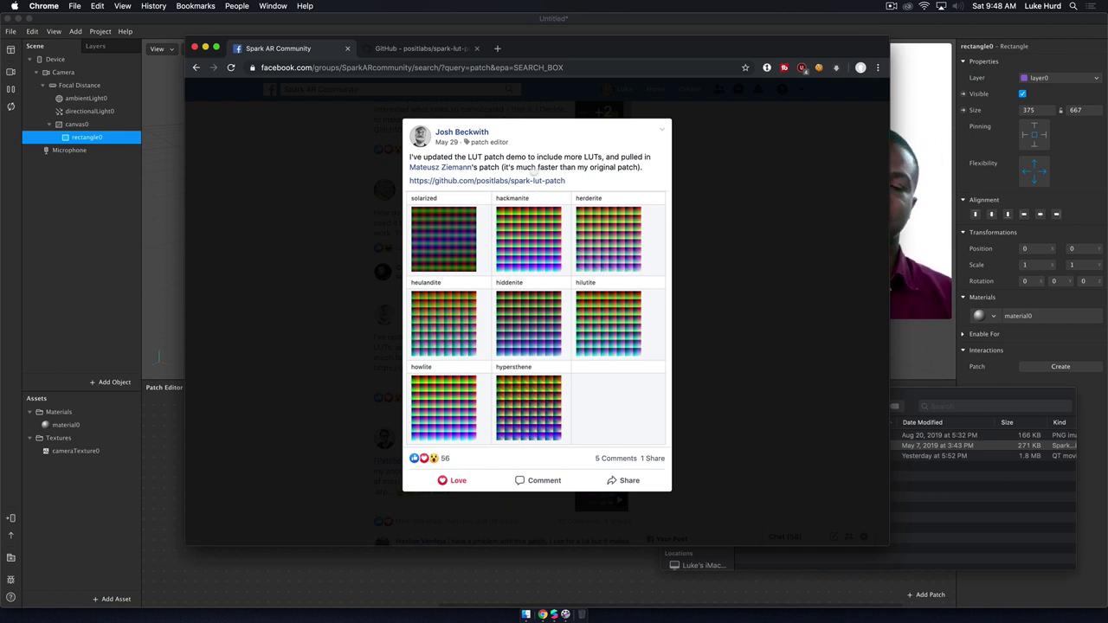
scroll(534, 251, down, 1)
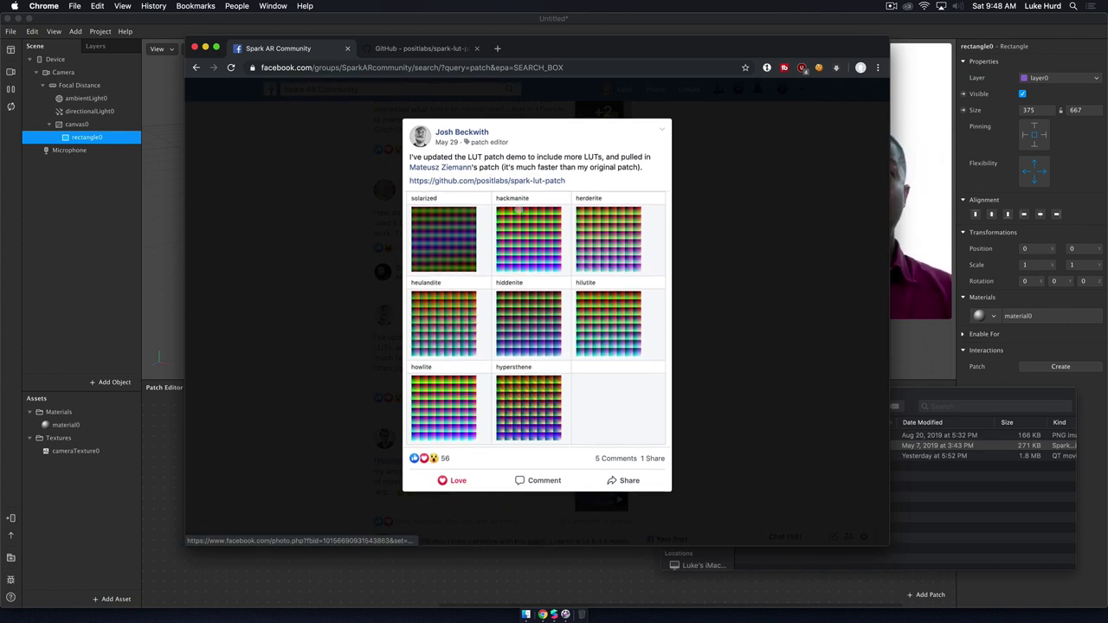
Step: Read the spark-lut-patch GitHub README down to Downloads, then minimise the browser
click(483, 177)
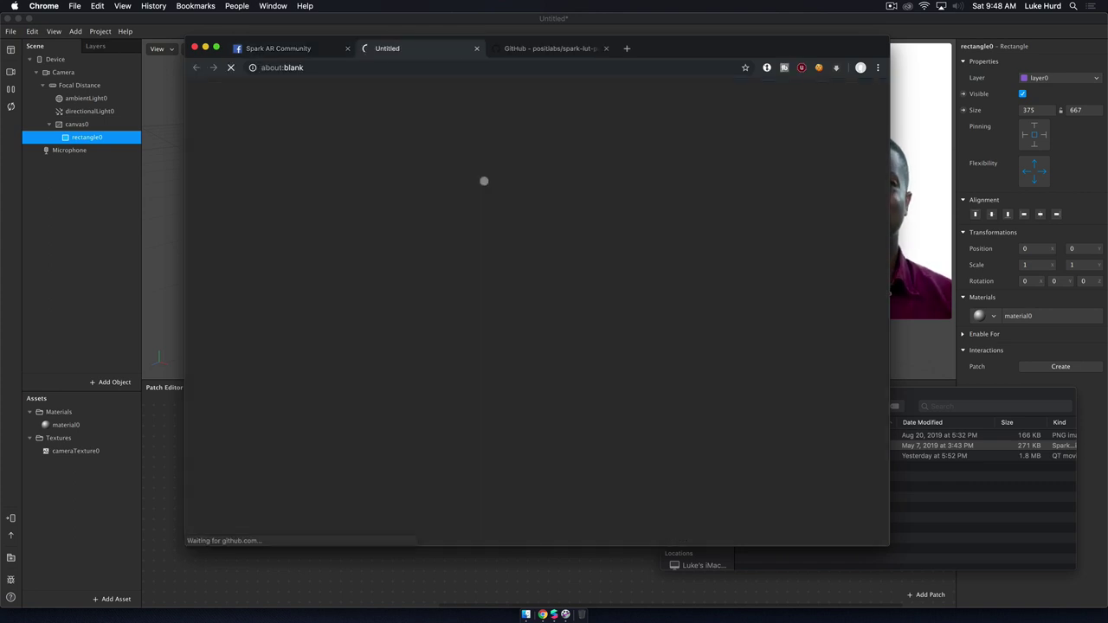
scroll(418, 295, down, 2)
scroll(418, 296, down, 10)
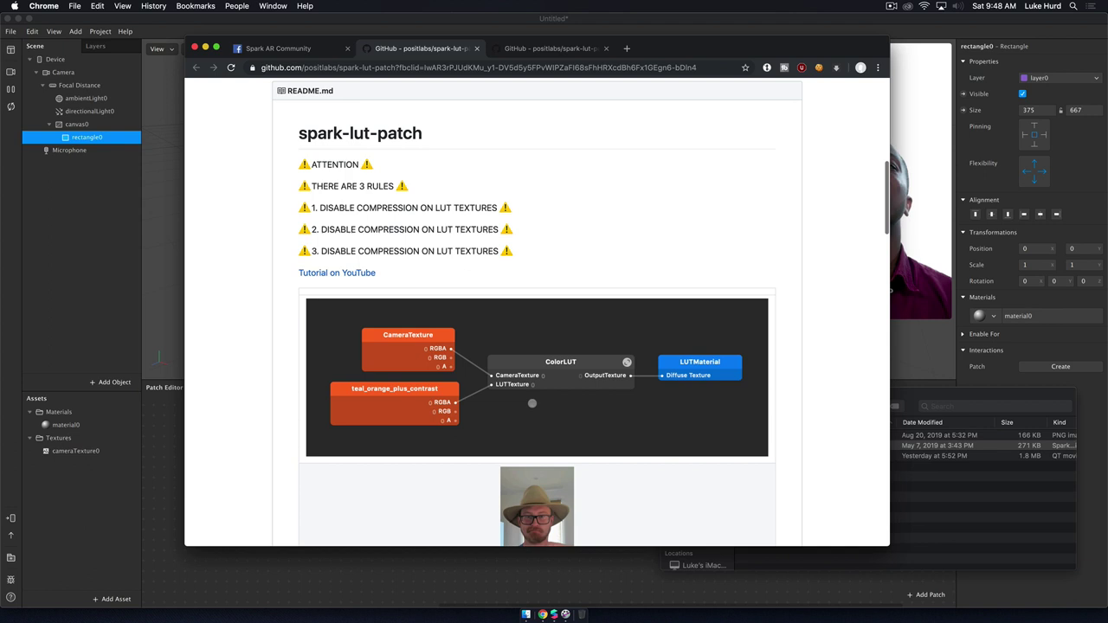
scroll(550, 302, down, 2)
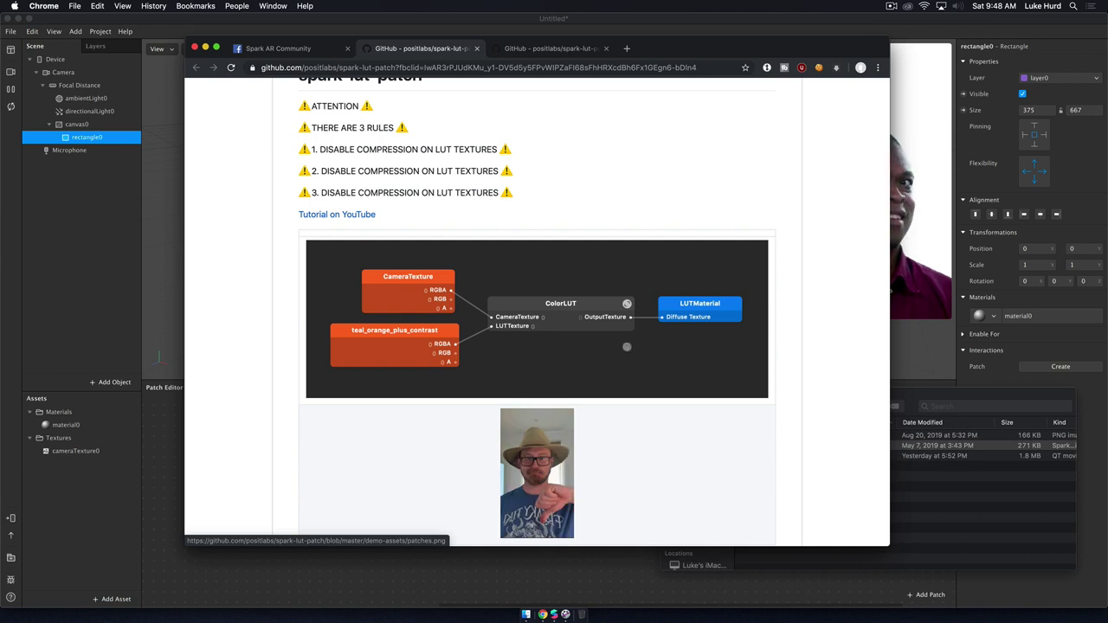
scroll(371, 243, down, 6)
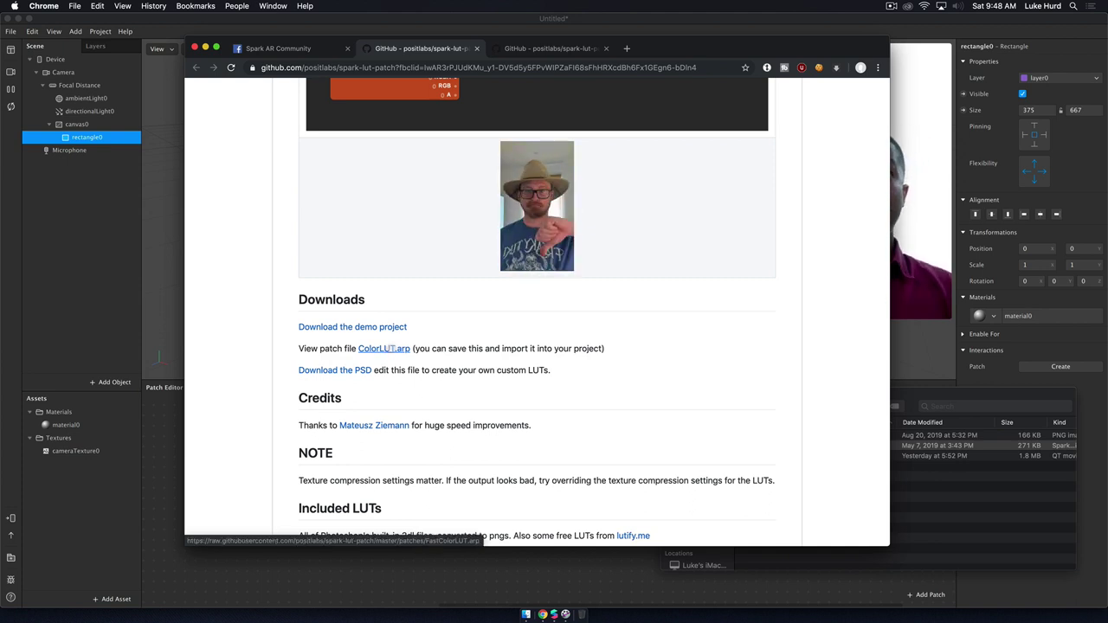
click(205, 47)
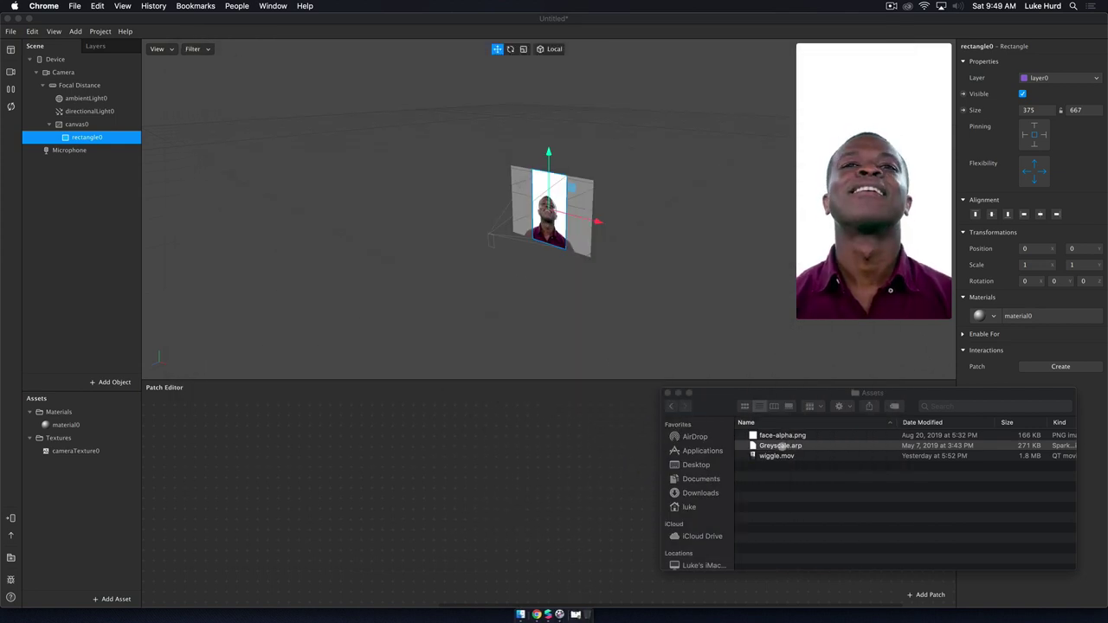
Step: Import Greyscale.arp into Assets and place it and cameraTexture0 in the Patch Editor
drag(782, 446, 90, 507)
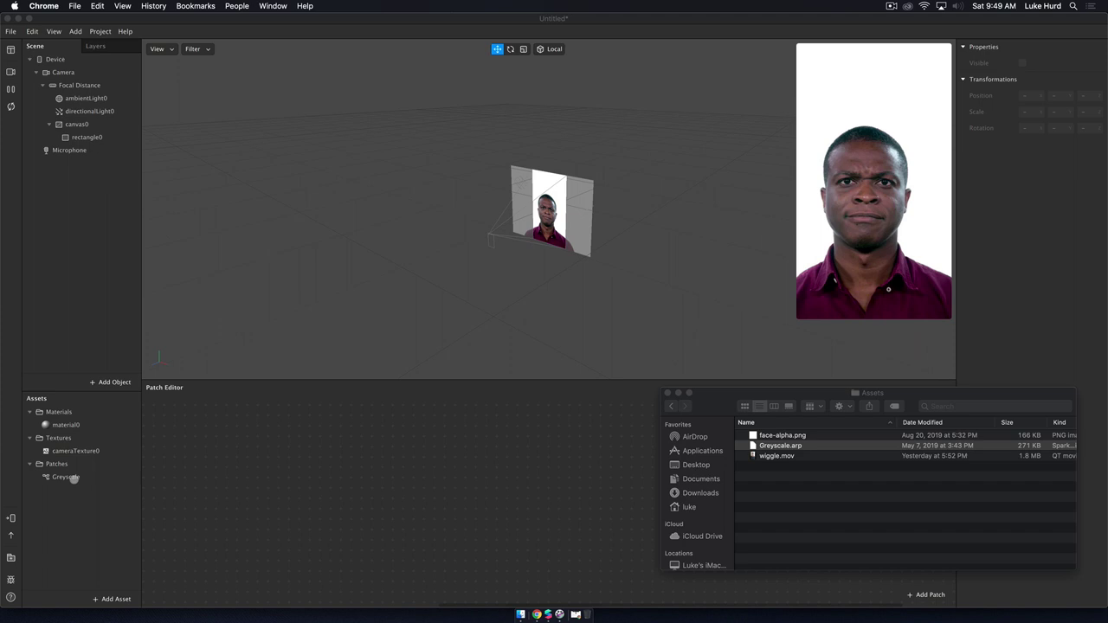
click(74, 478)
drag(67, 477, 472, 466)
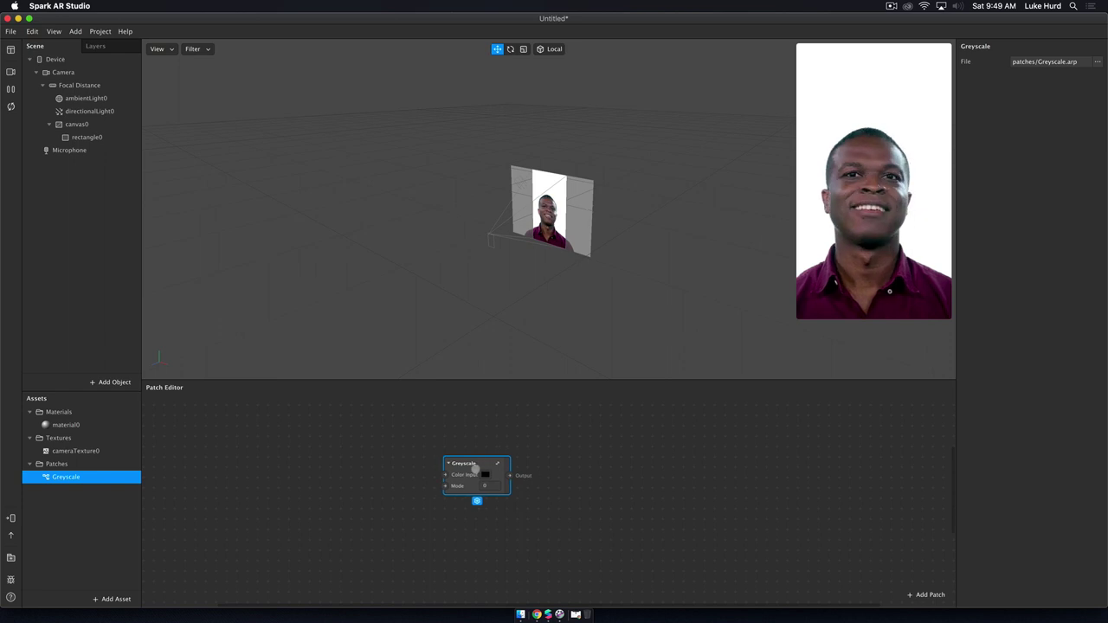
drag(75, 451, 445, 474)
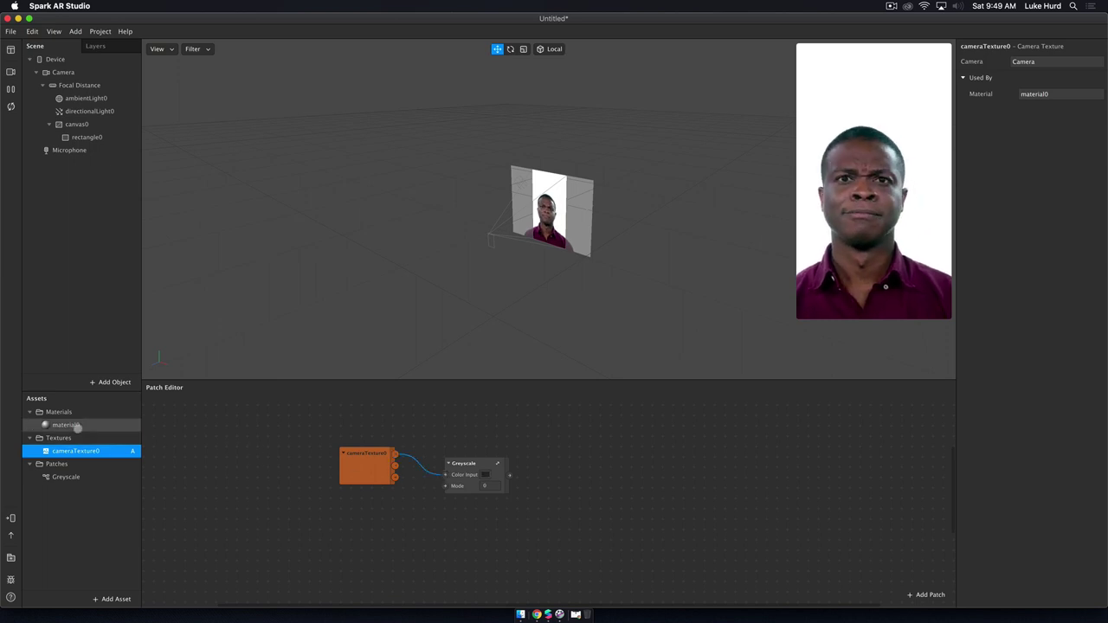
Step: Create material0's texture patch and connect Greyscale's output to its Diffuse Texture
click(69, 424)
click(971, 127)
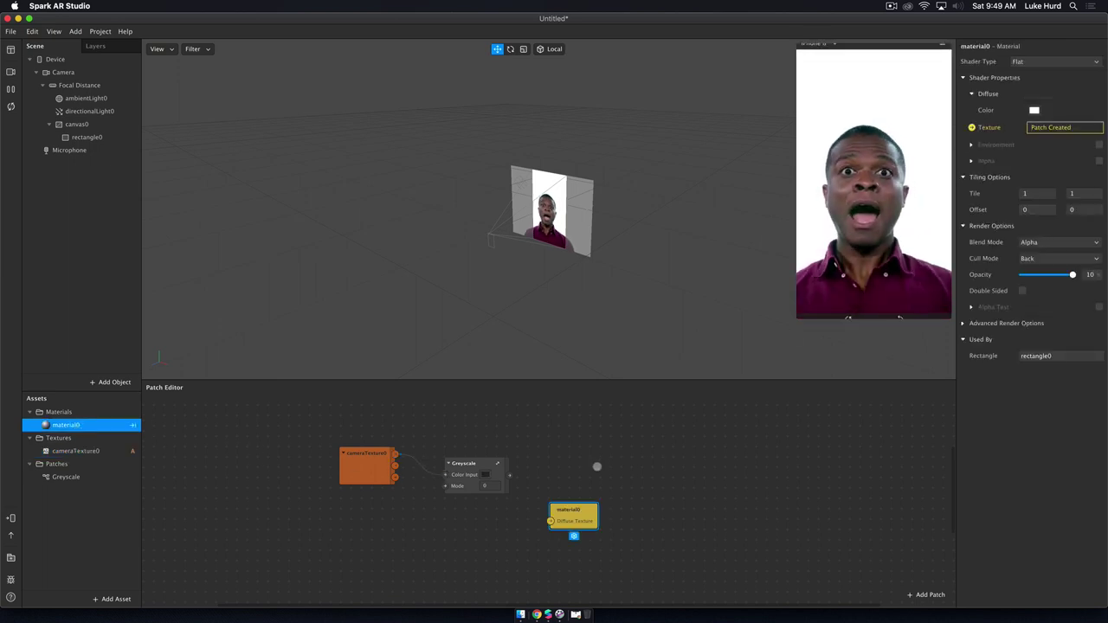
drag(573, 507, 582, 475)
drag(511, 475, 559, 485)
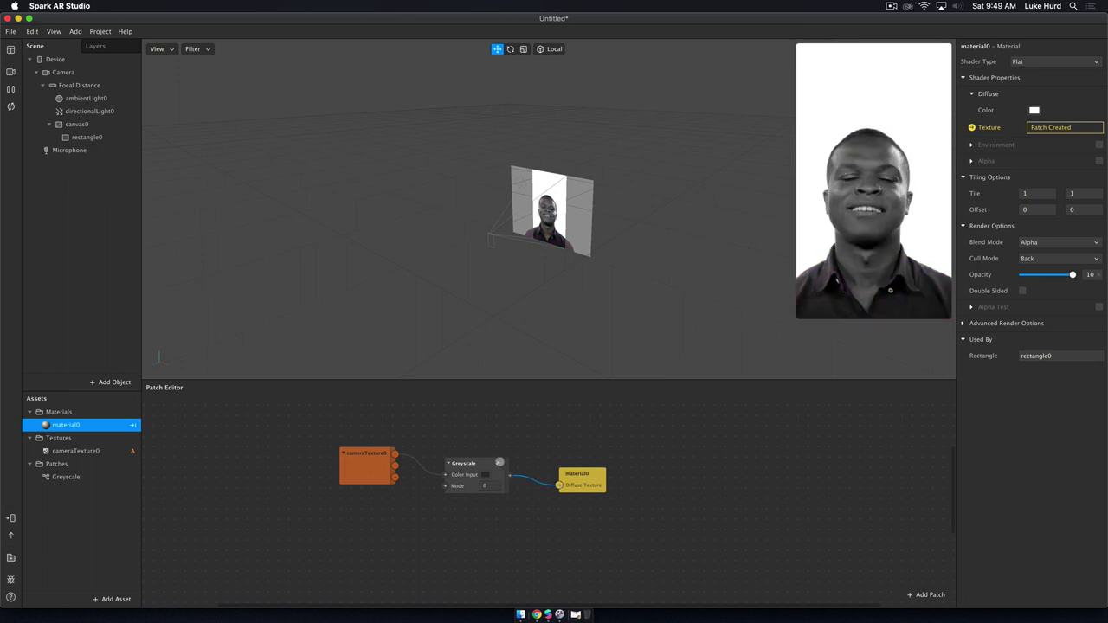
Step: Enlarge the Patch Editor and inspect the inside of the Greyscale patch
drag(511, 378, 524, 253)
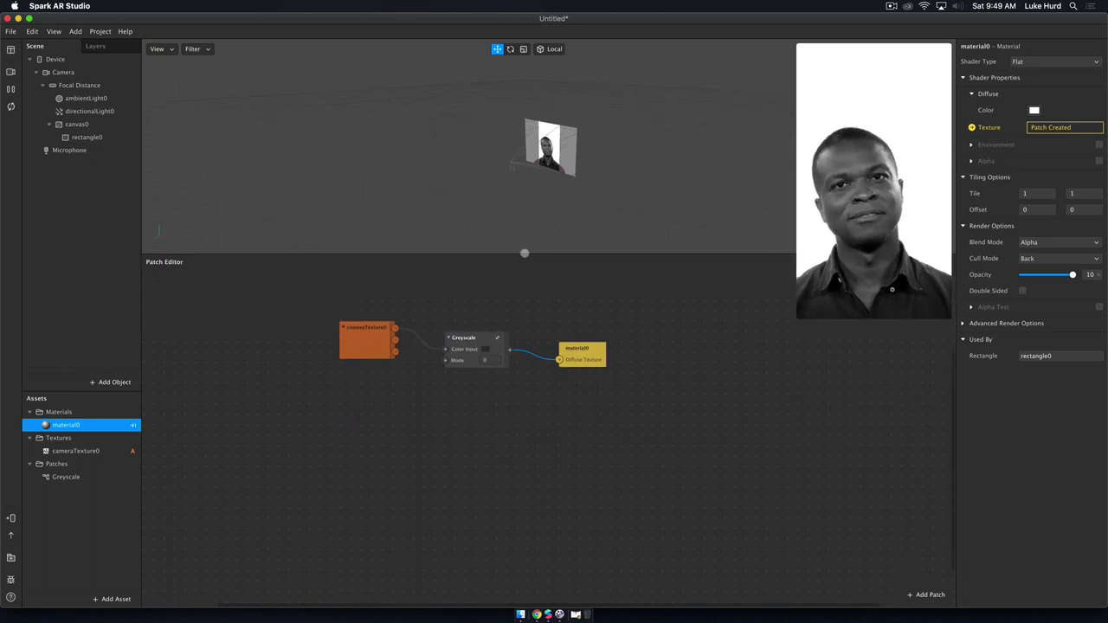
click(495, 337)
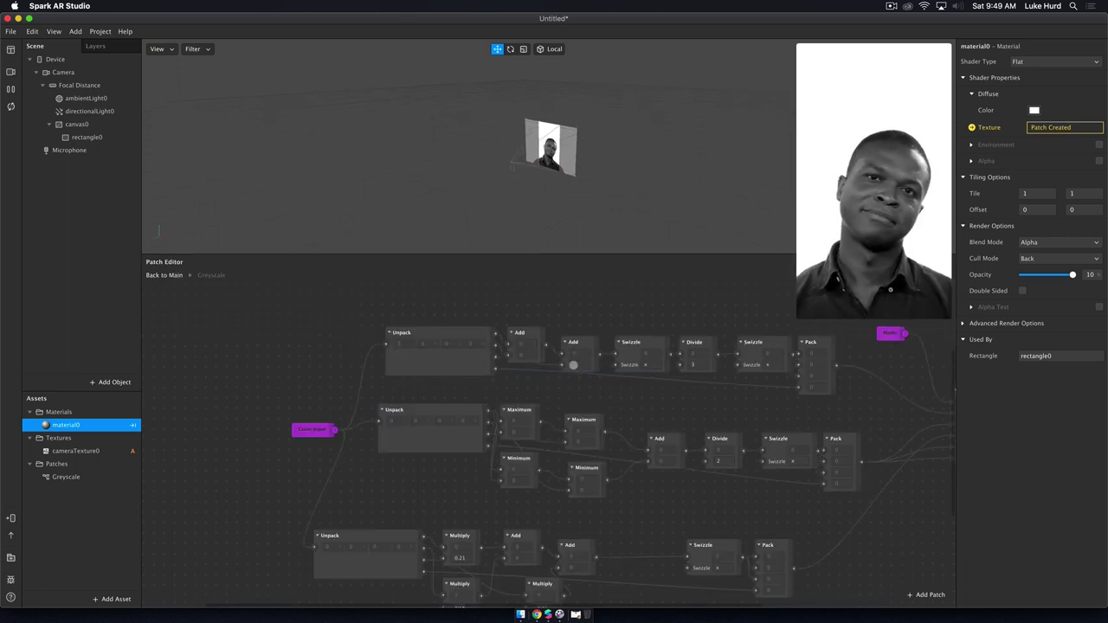
scroll(601, 432, right, 5)
scroll(605, 429, left, 5)
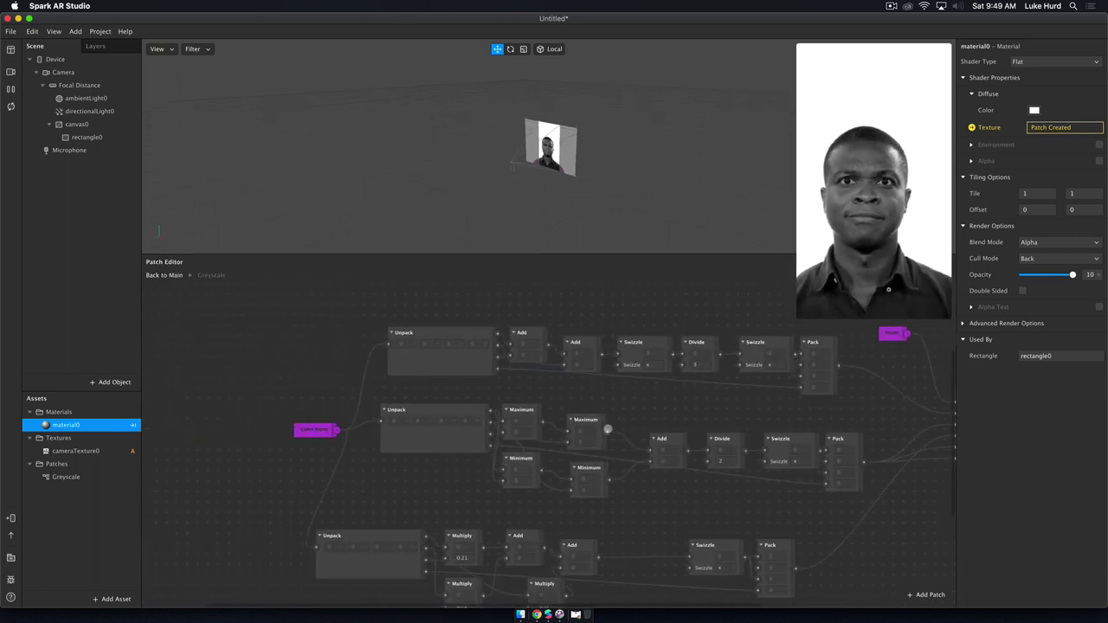
click(165, 274)
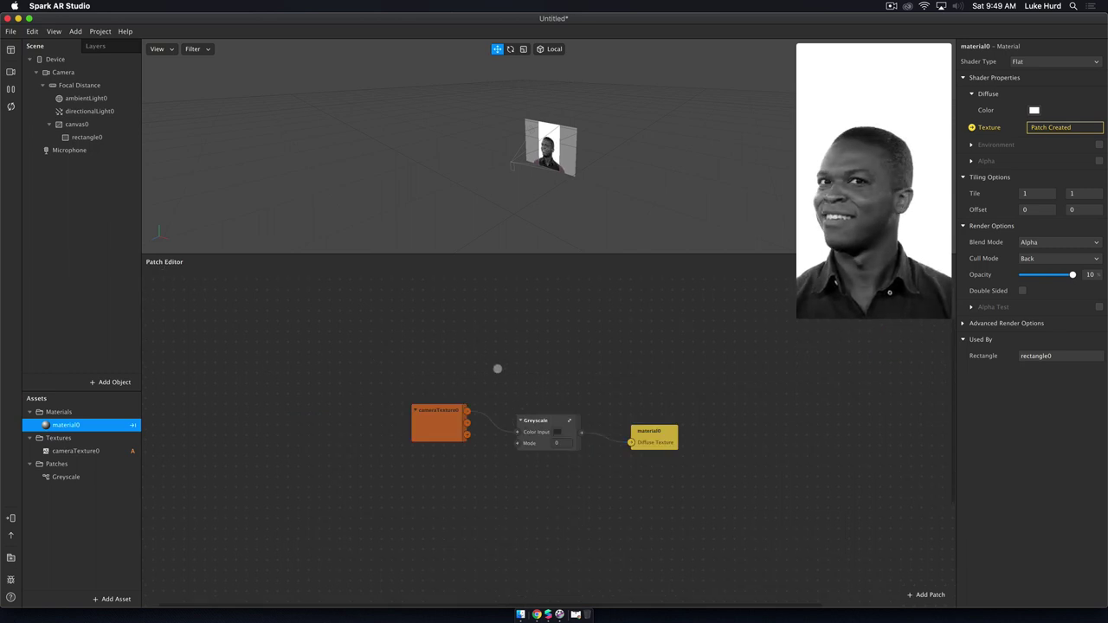
Step: Marquee-select the Greyscale patch on the main graph, then deselect it
drag(490, 368, 606, 517)
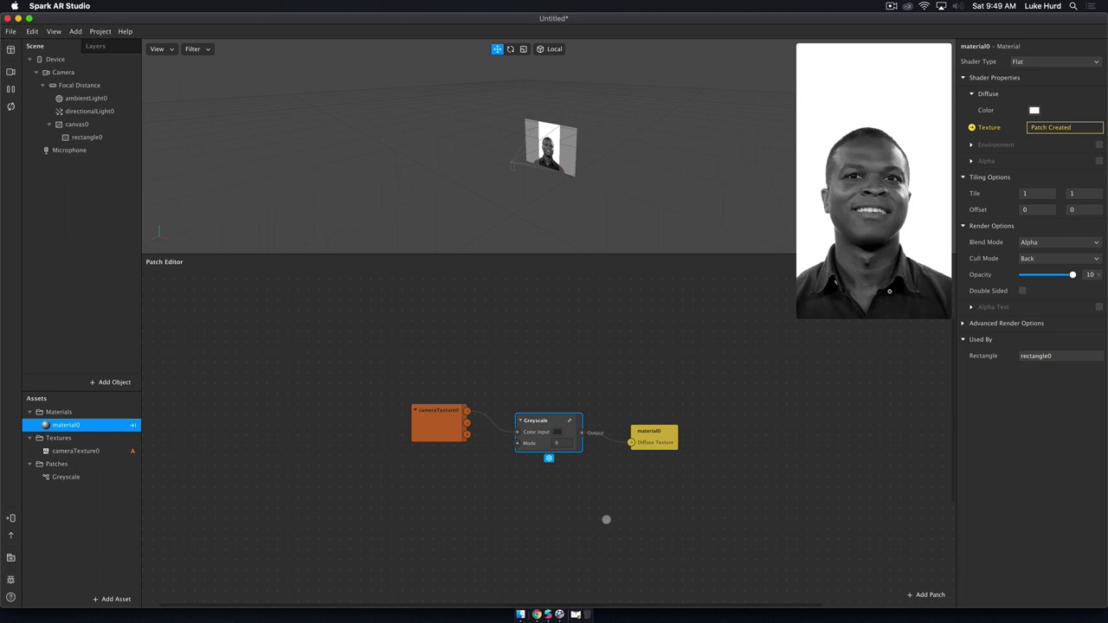
drag(490, 365, 604, 505)
scroll(534, 386, up, 1)
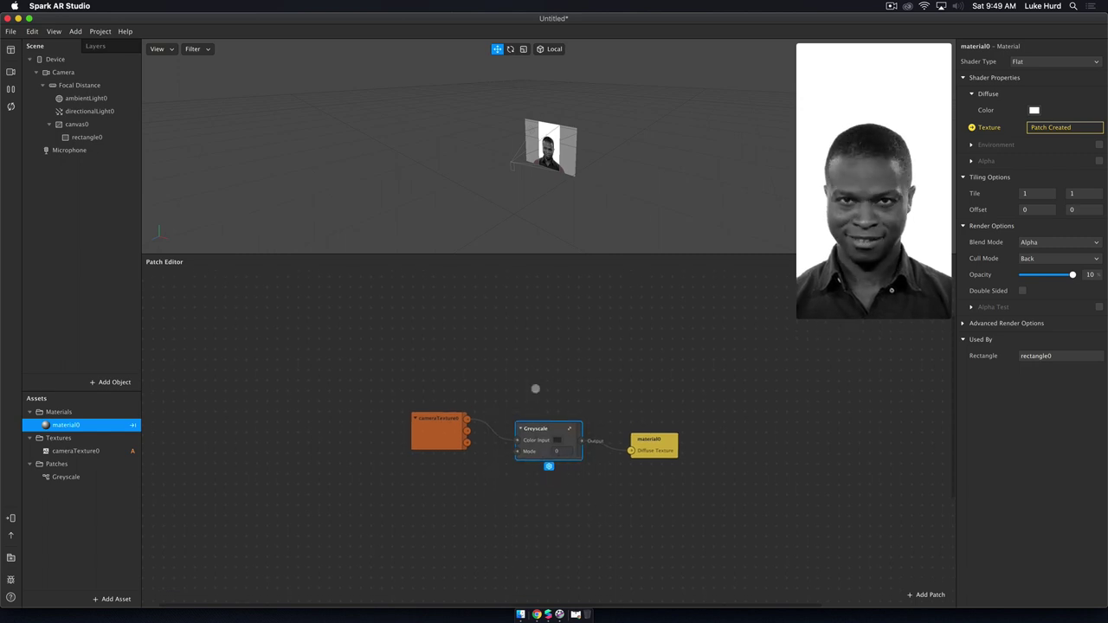
drag(504, 378, 598, 517)
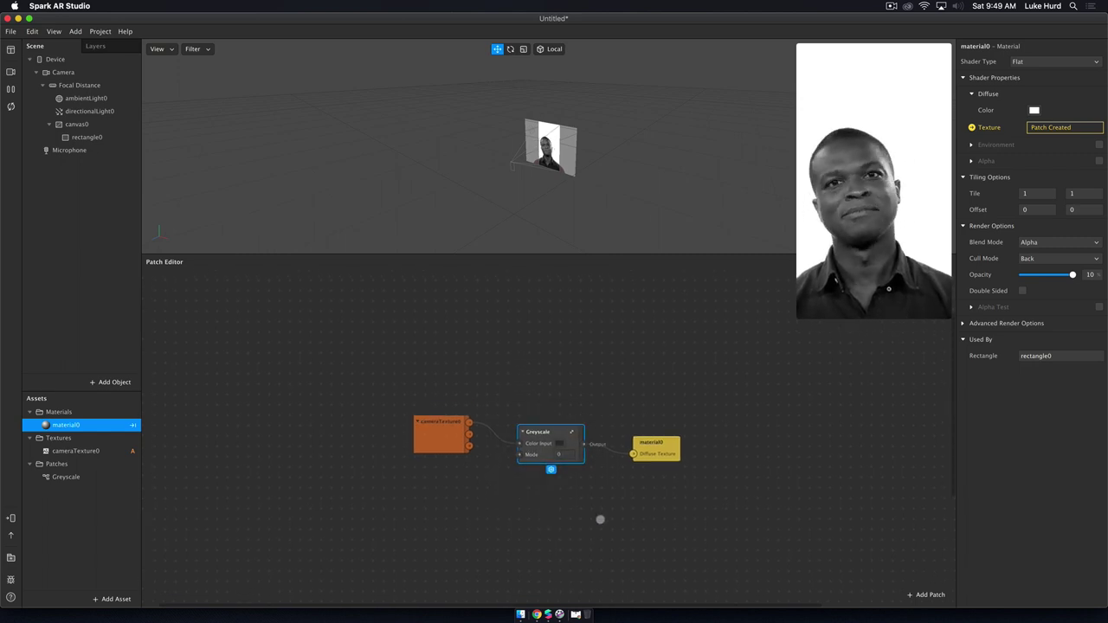
drag(482, 373, 600, 511)
scroll(601, 511, up, 1)
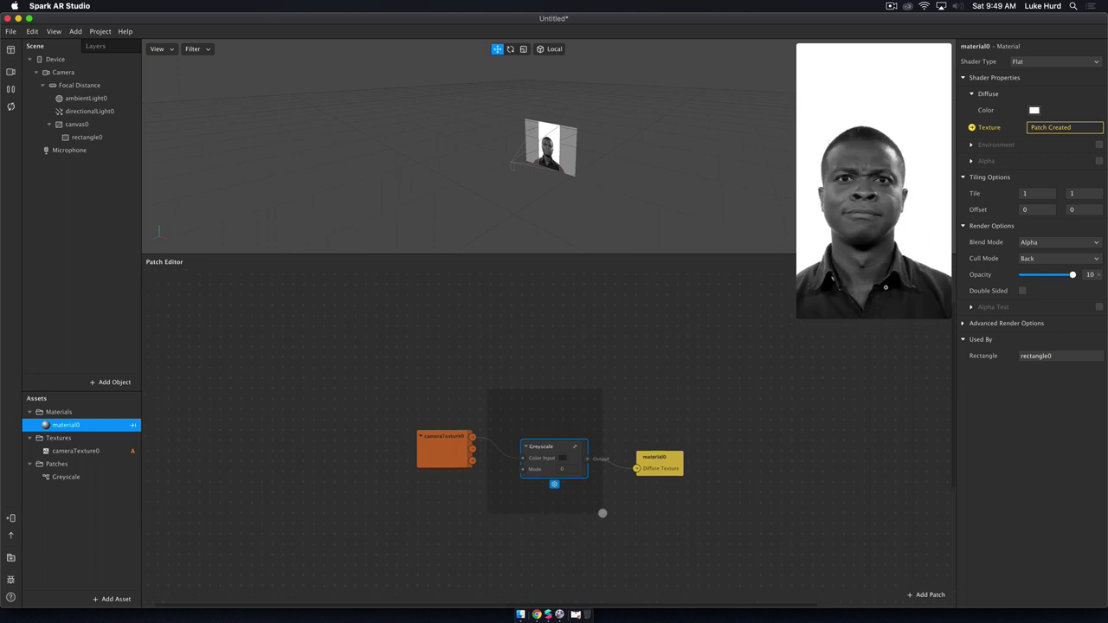
click(505, 382)
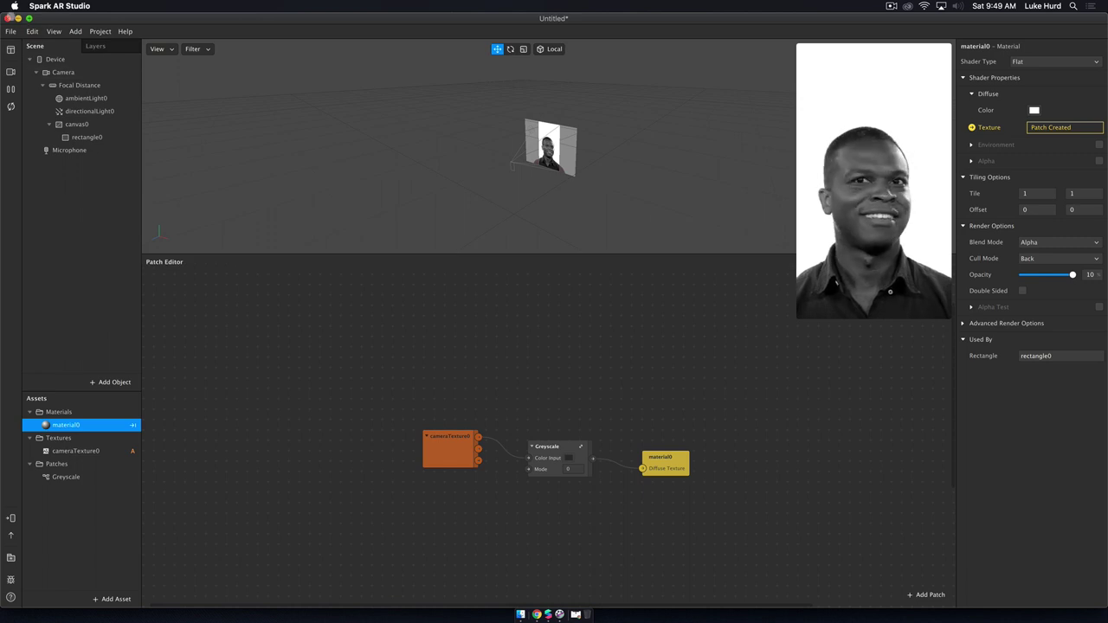
Step: Discard the greyscale project's changes and nudge the Face Finder patch left
click(8, 18)
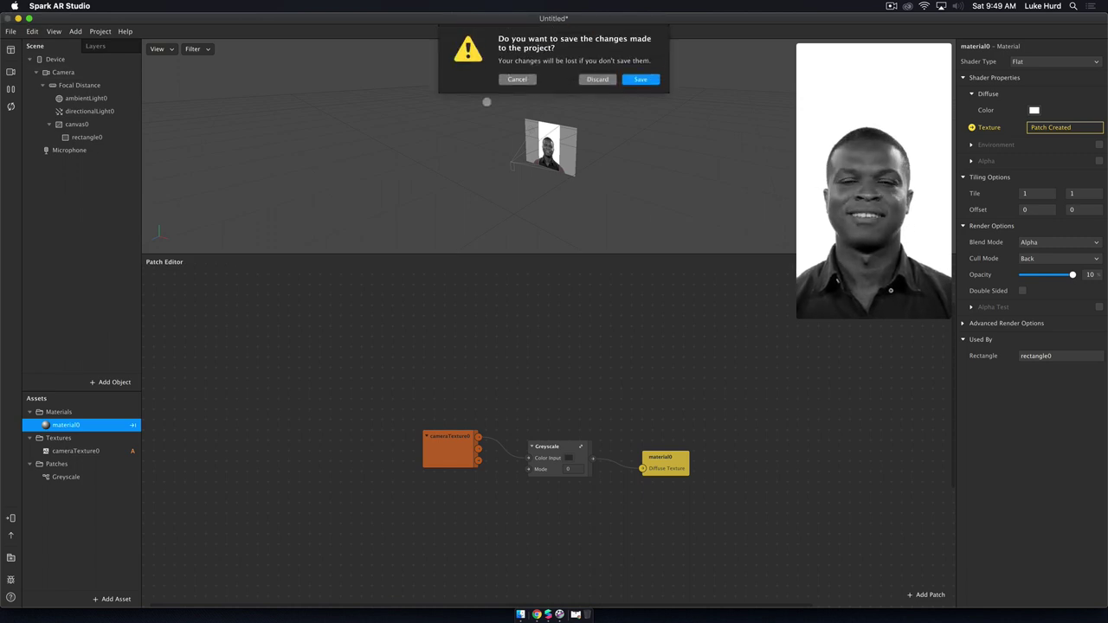
click(591, 80)
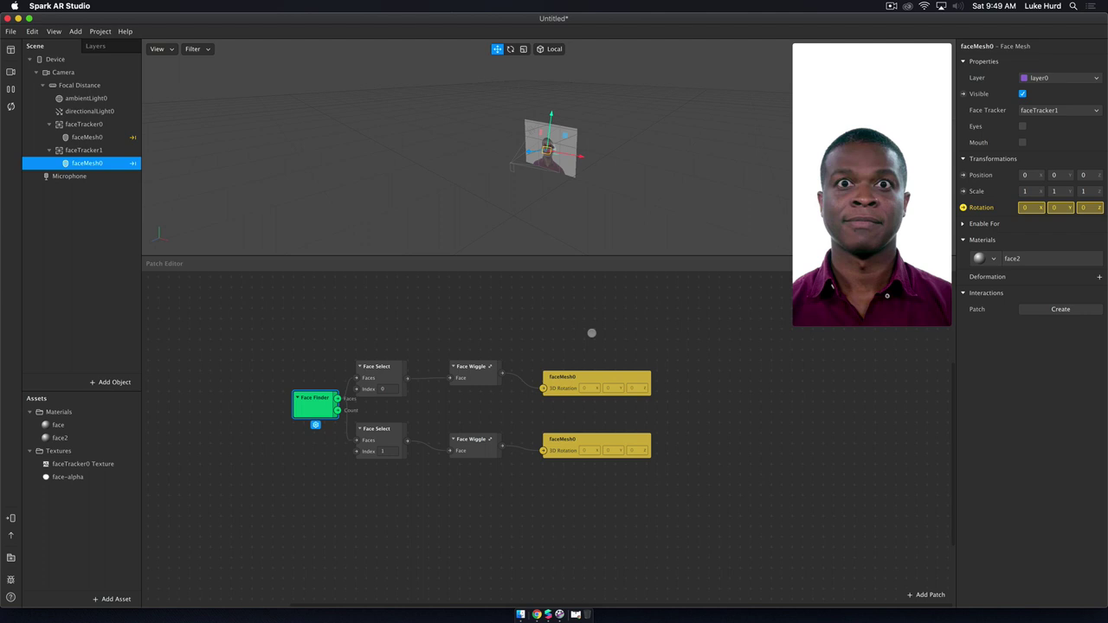
drag(302, 407, 283, 406)
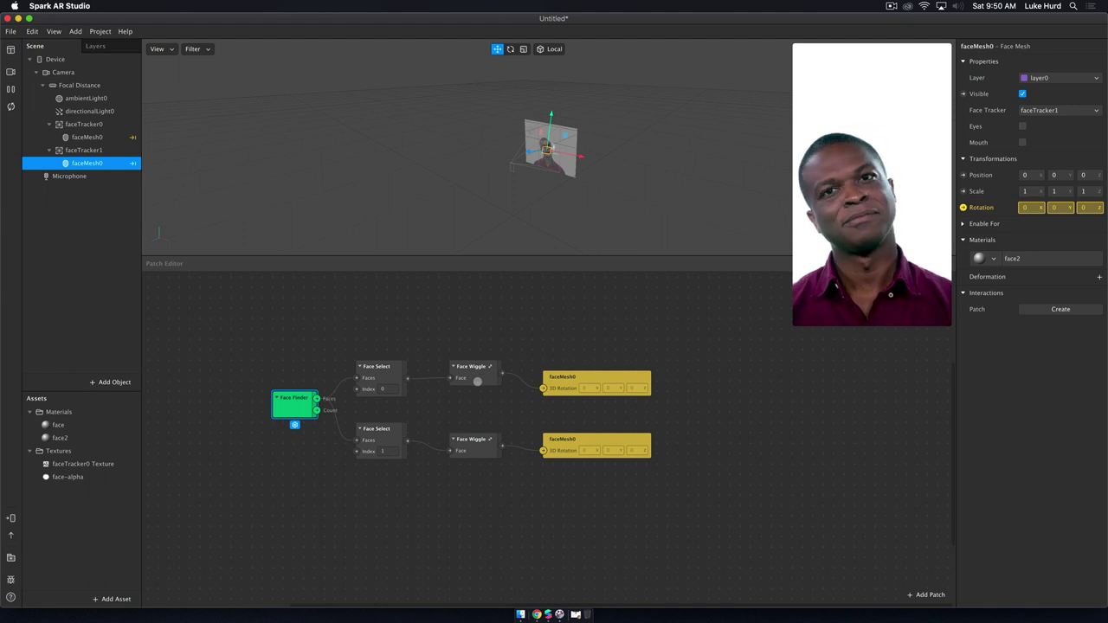
Step: Inspect the inside of the upper Face Wiggle group
click(476, 381)
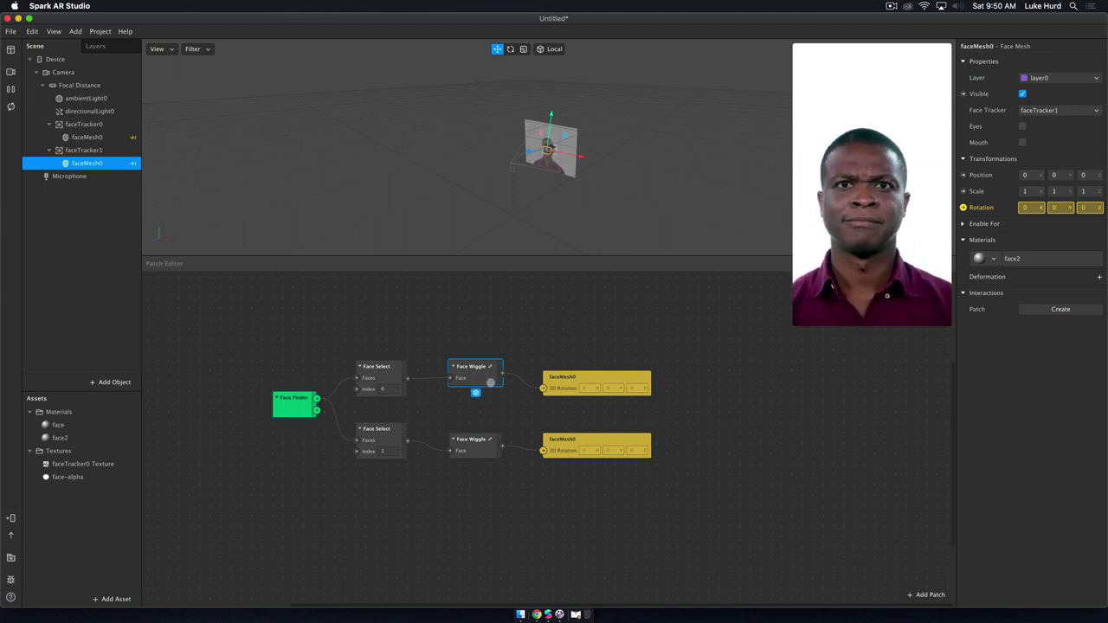
click(489, 366)
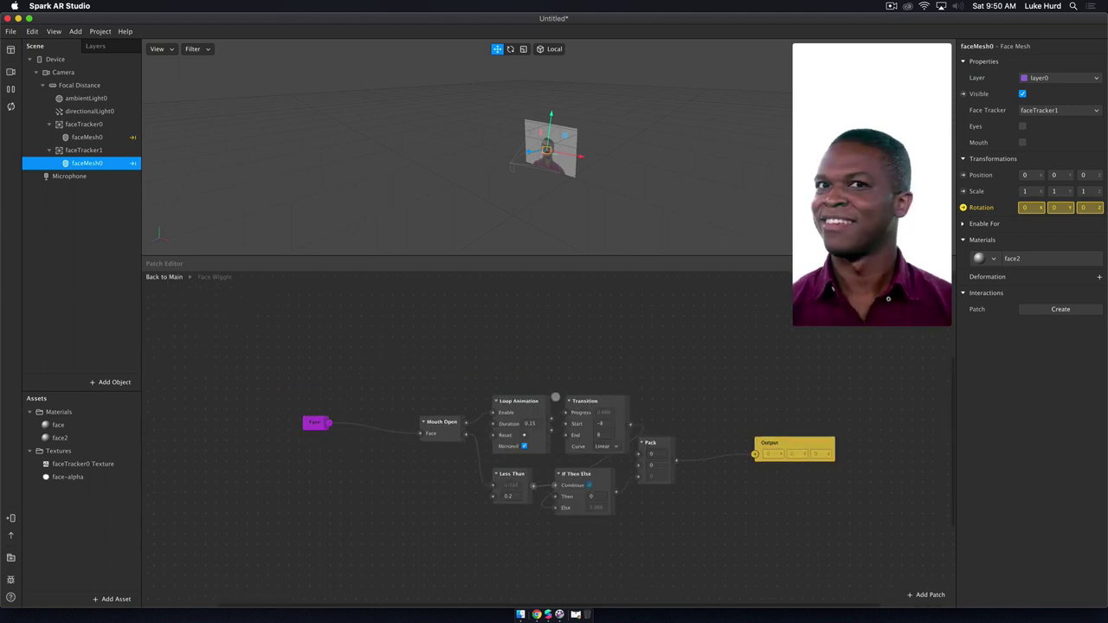
click(164, 277)
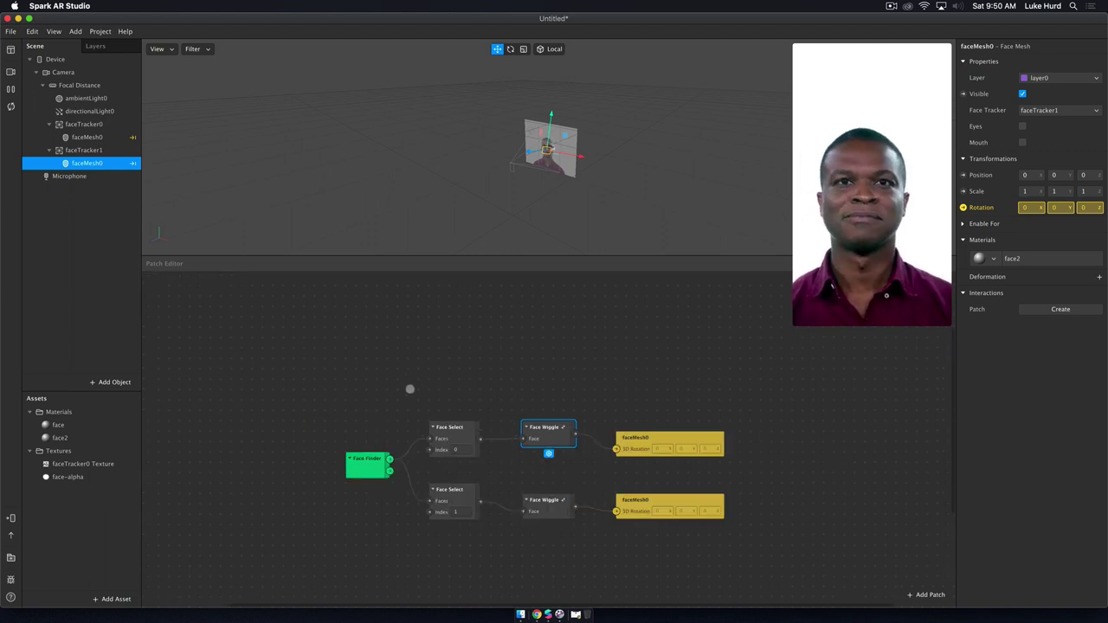
Step: Check the grouping options for Face Select, Face Wiggle and faceMesh0, then move Face Wiggle higher
drag(413, 384, 710, 470)
right_click(554, 445)
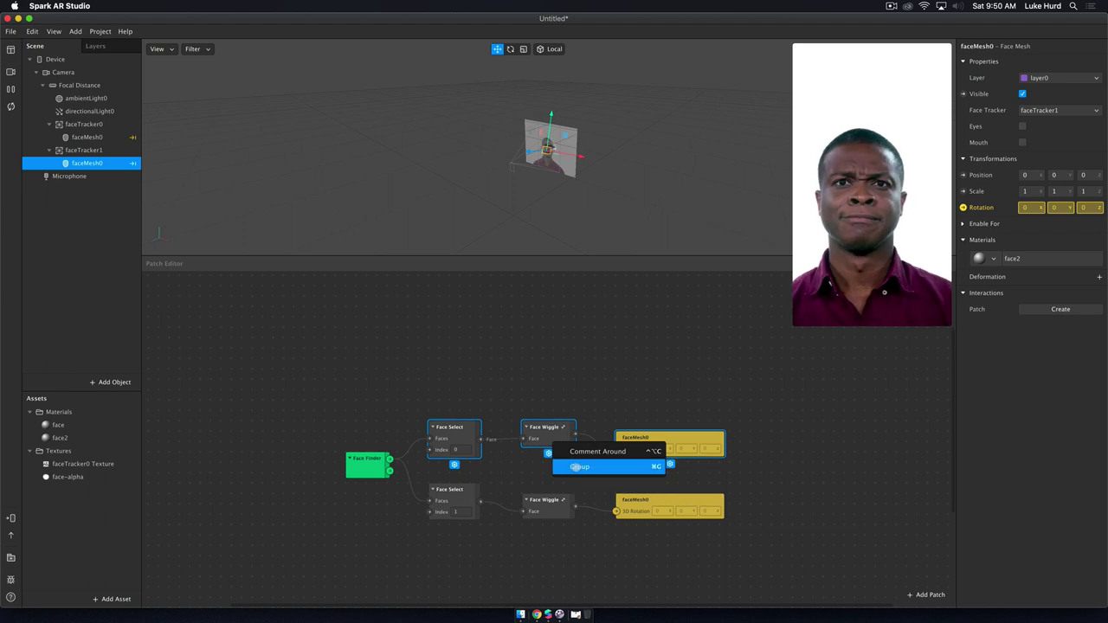
click(549, 427)
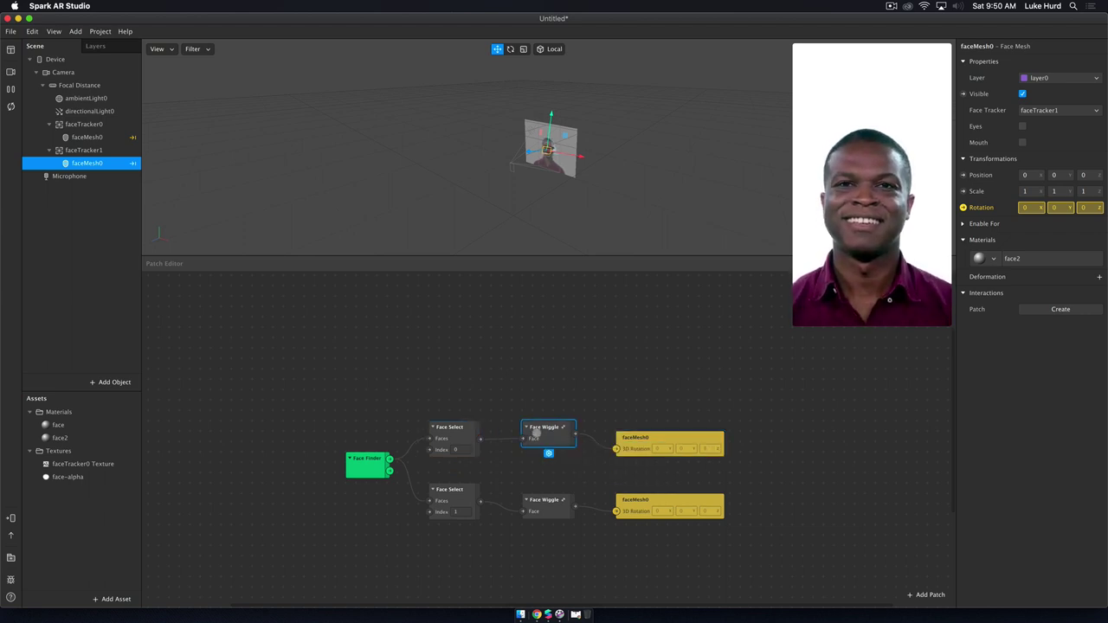
click(563, 427)
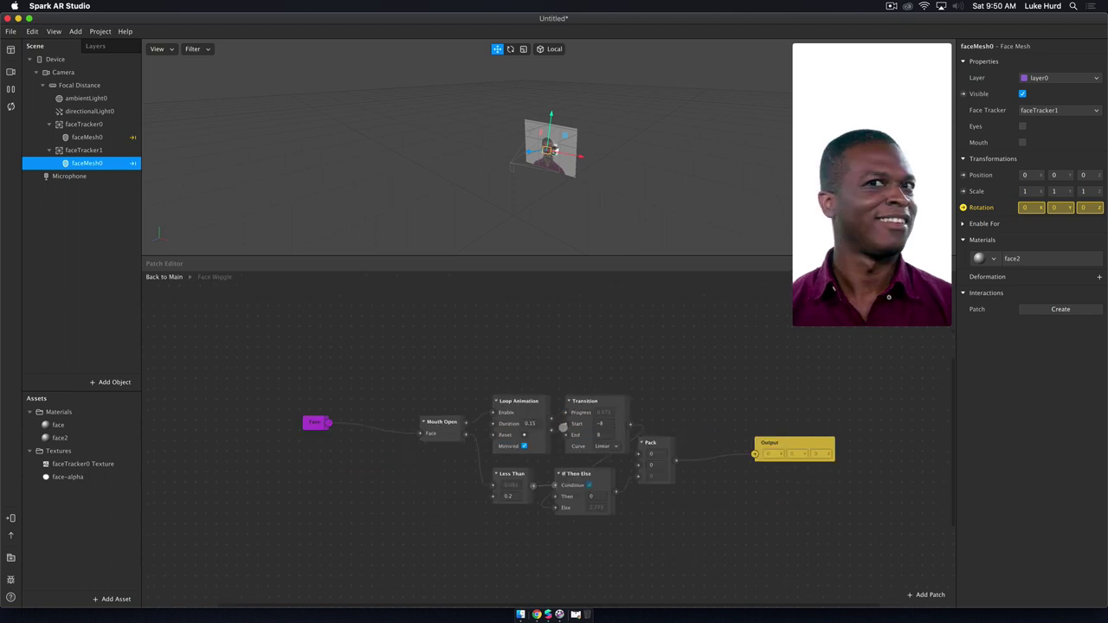
click(166, 277)
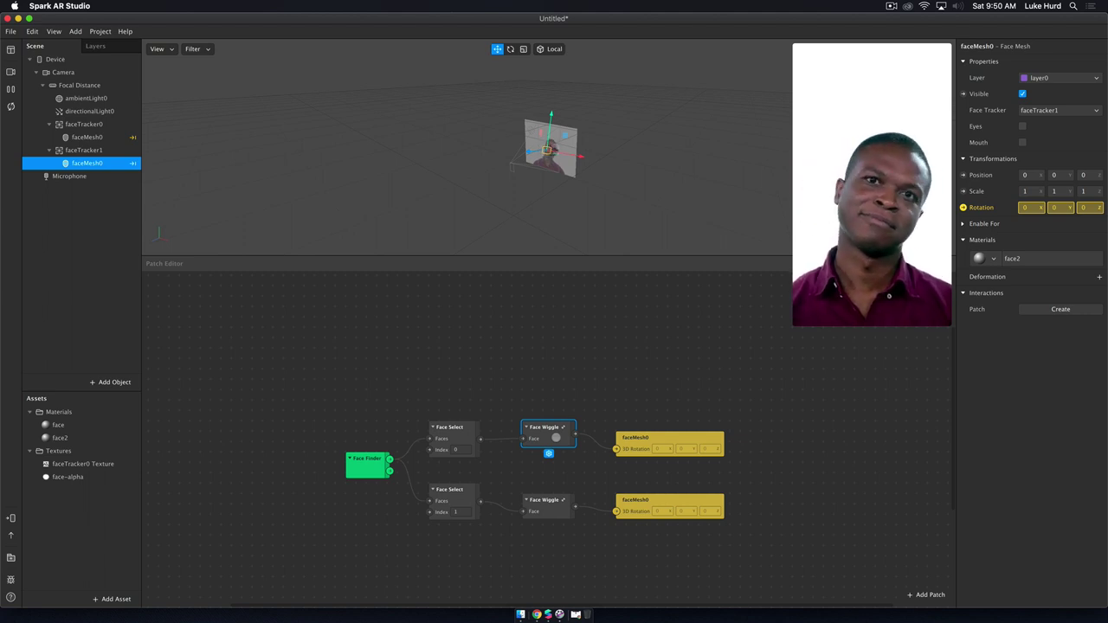
drag(554, 438, 552, 415)
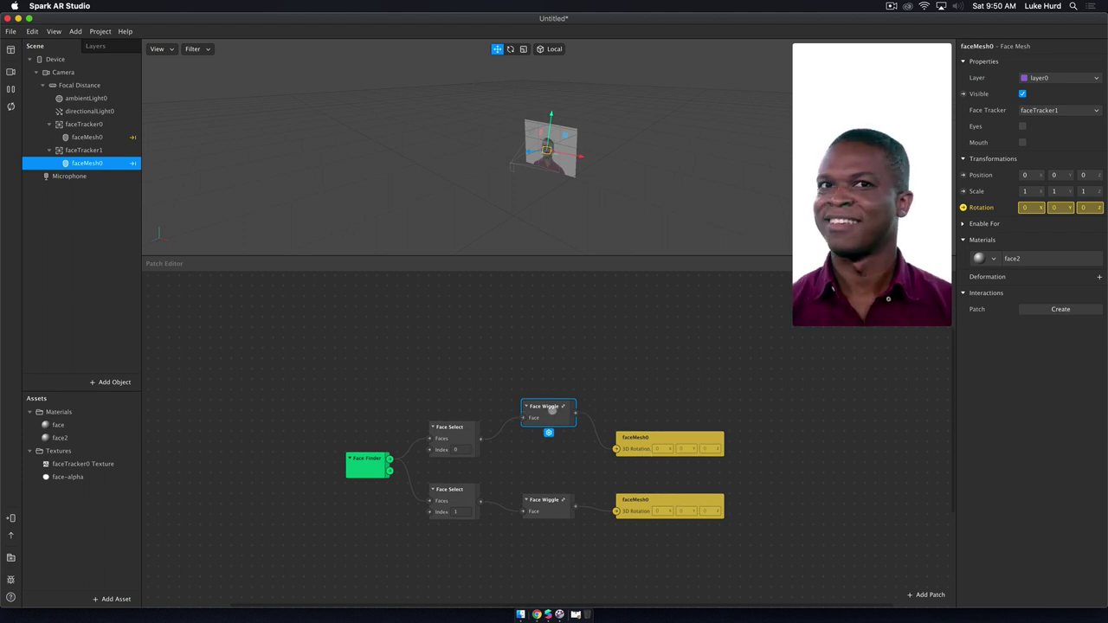
drag(560, 418, 558, 432)
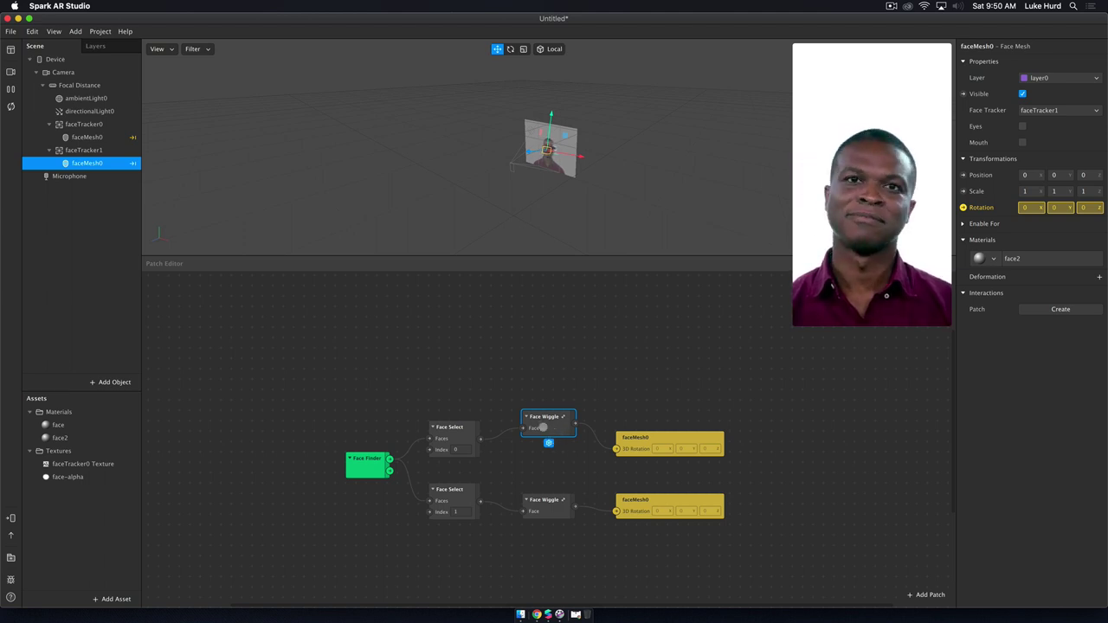
Step: In Face Wiggle's Group Properties, rename Output #1 to faceMesh
right_click(548, 438)
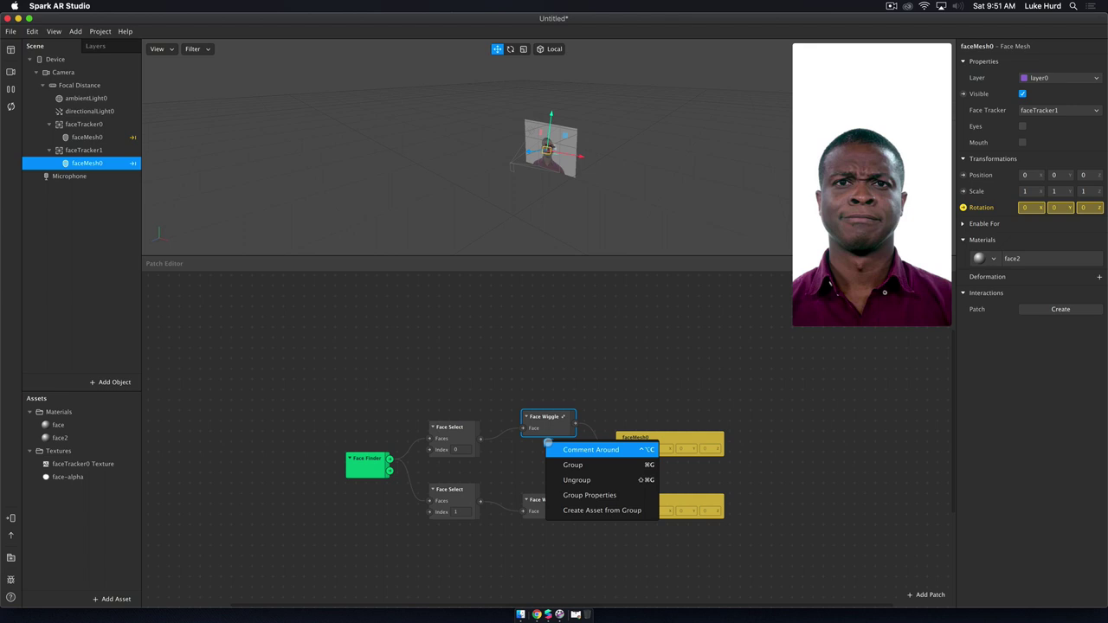
click(567, 494)
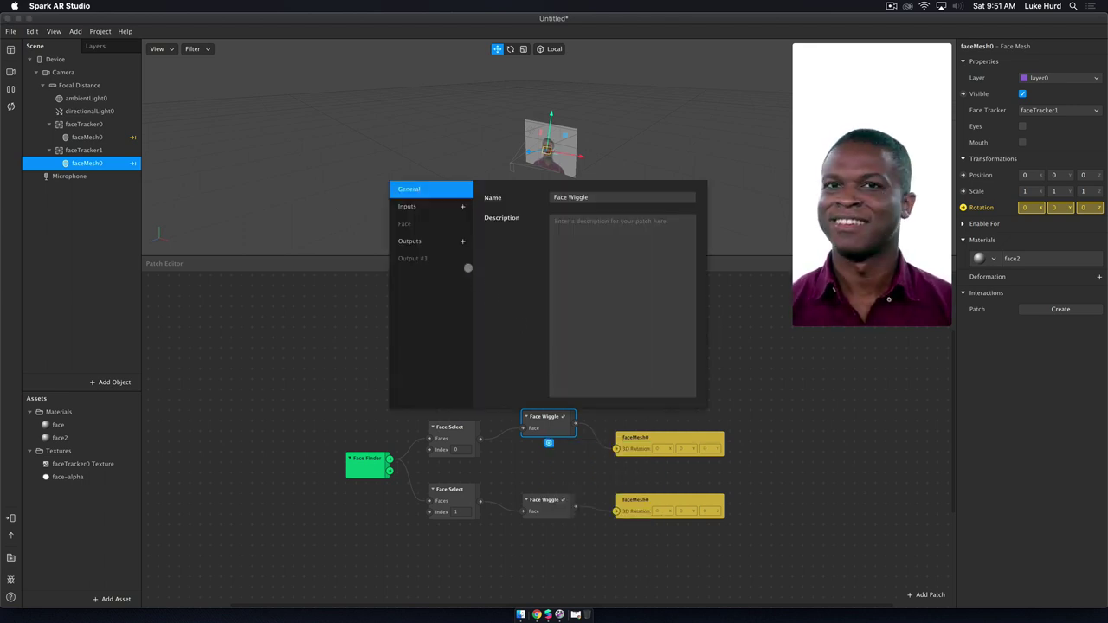
drag(425, 236, 423, 263)
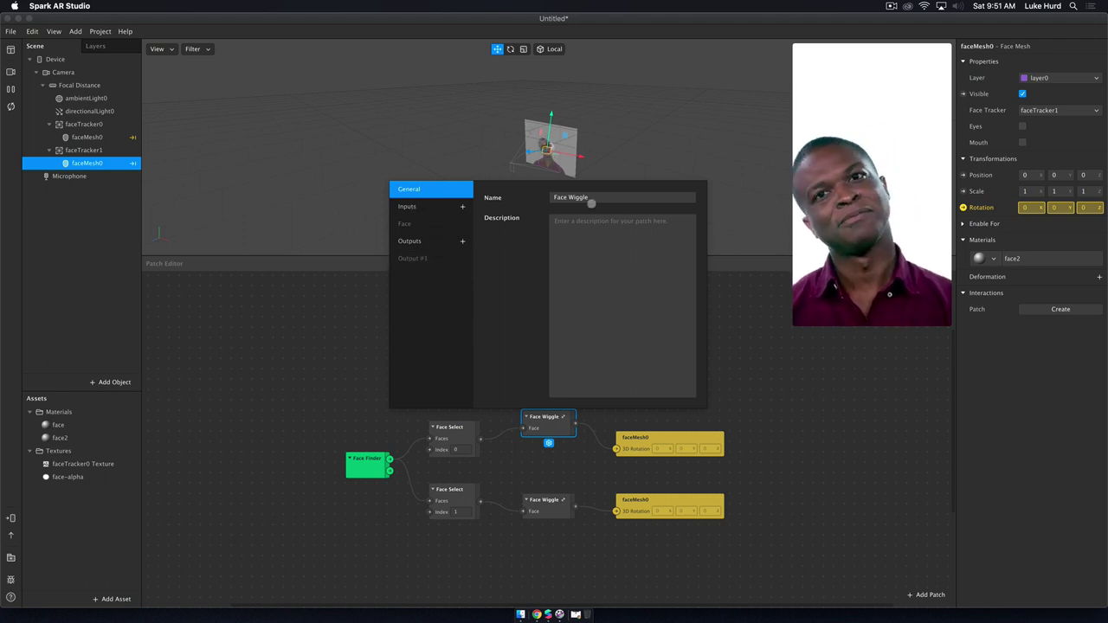
click(409, 258)
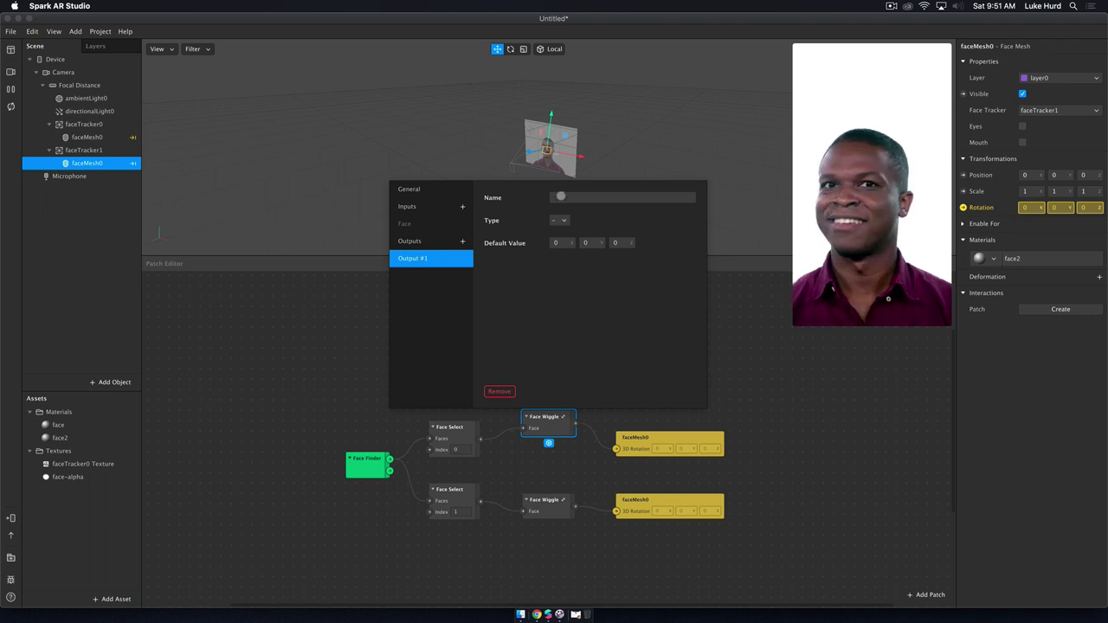
click(560, 196)
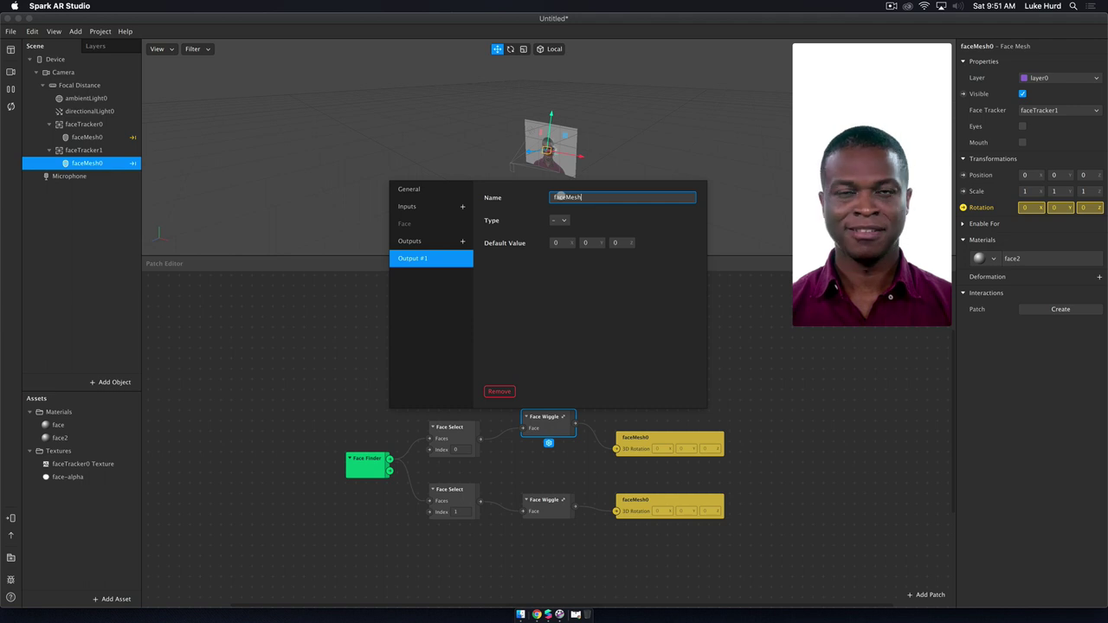
text(faceMesh)
key(Return)
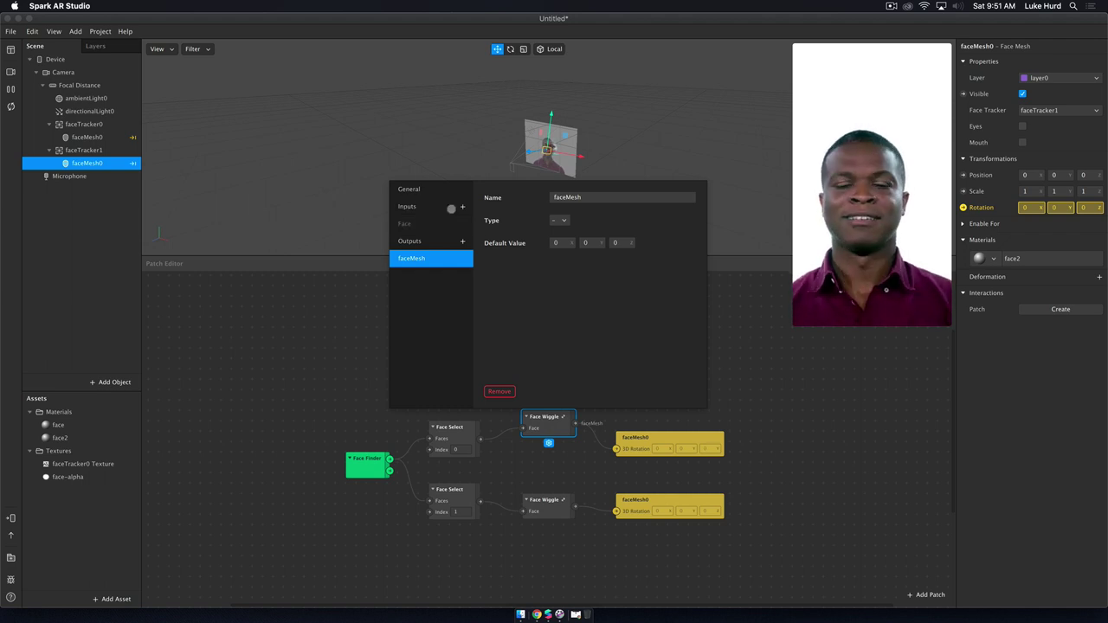
click(752, 378)
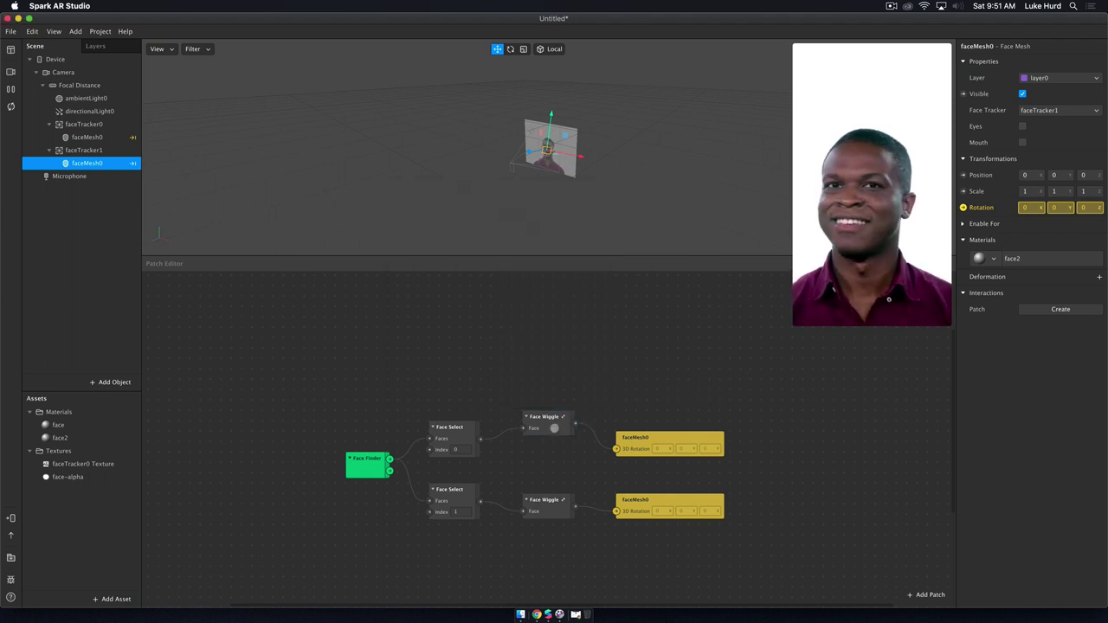
Step: Lower the upper Face Wiggle group slightly and verify its inner output reads faceMesh
drag(557, 431, 556, 441)
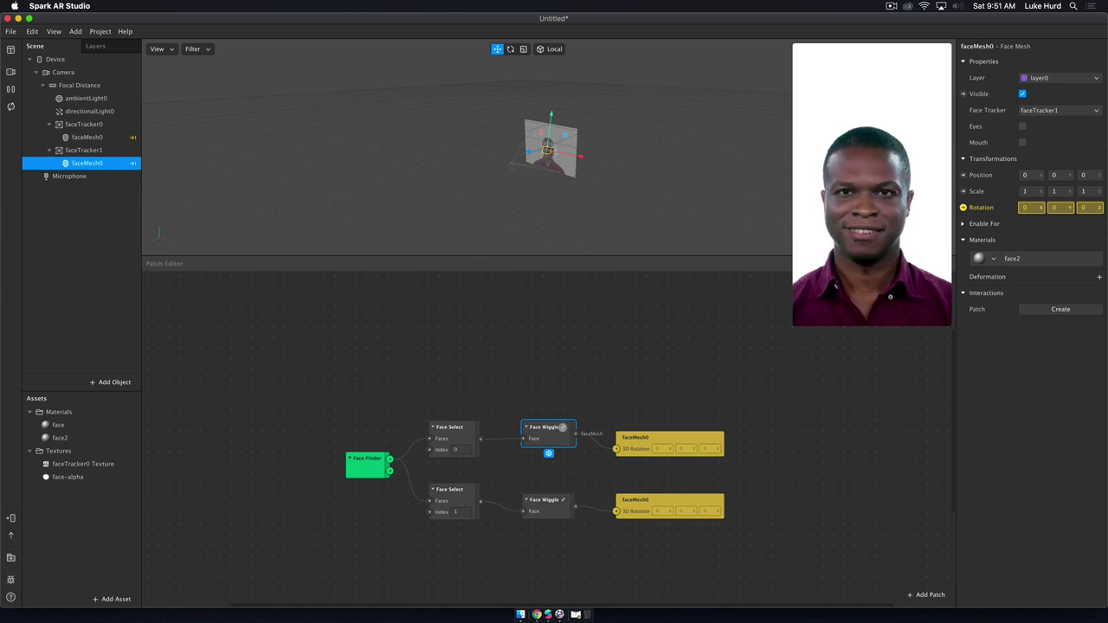
click(562, 426)
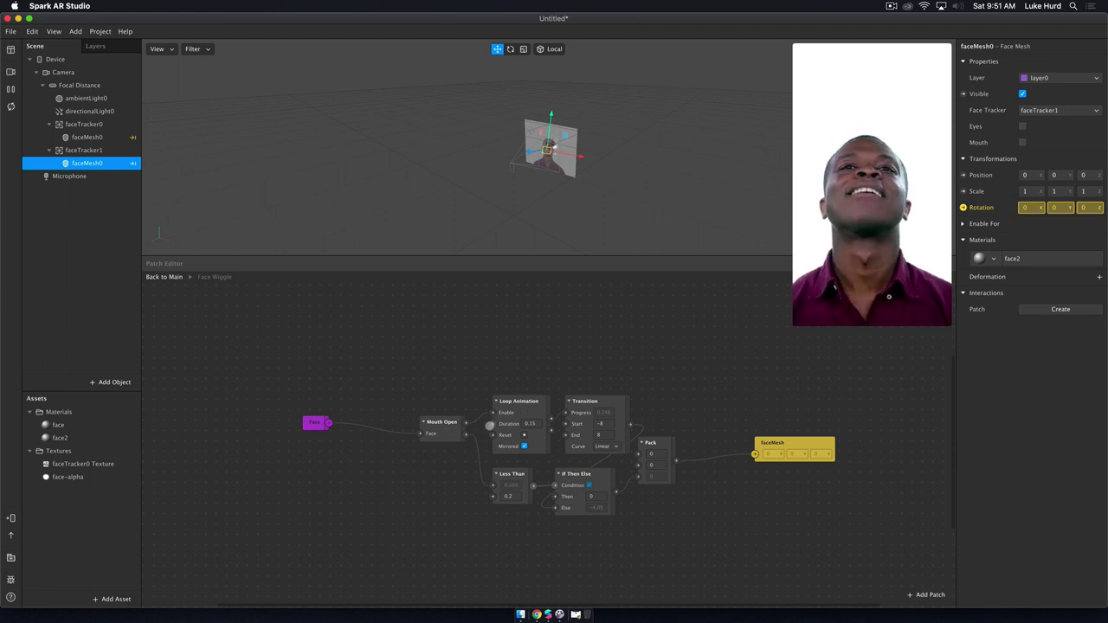
click(162, 276)
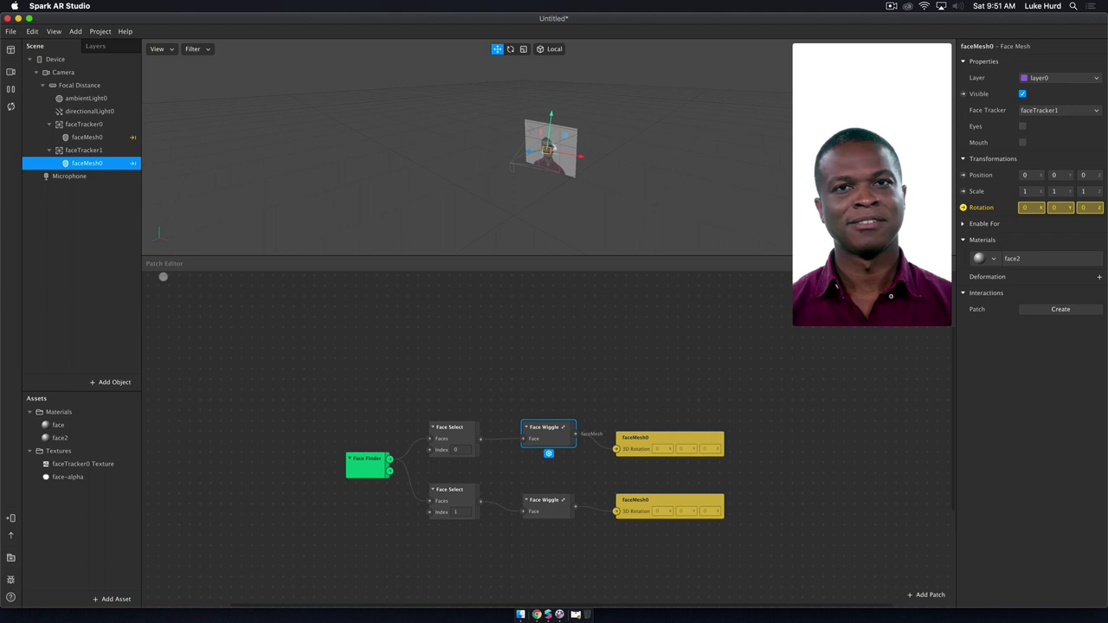
Step: Add a new number input named Duration to the Face Wiggle group
right_click(548, 453)
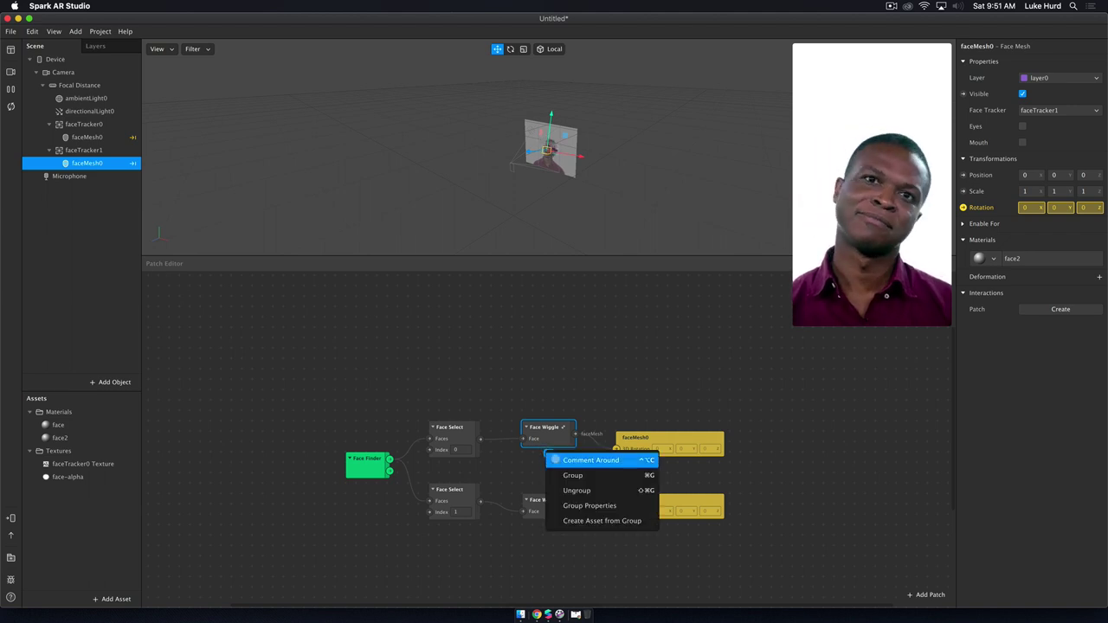
click(568, 505)
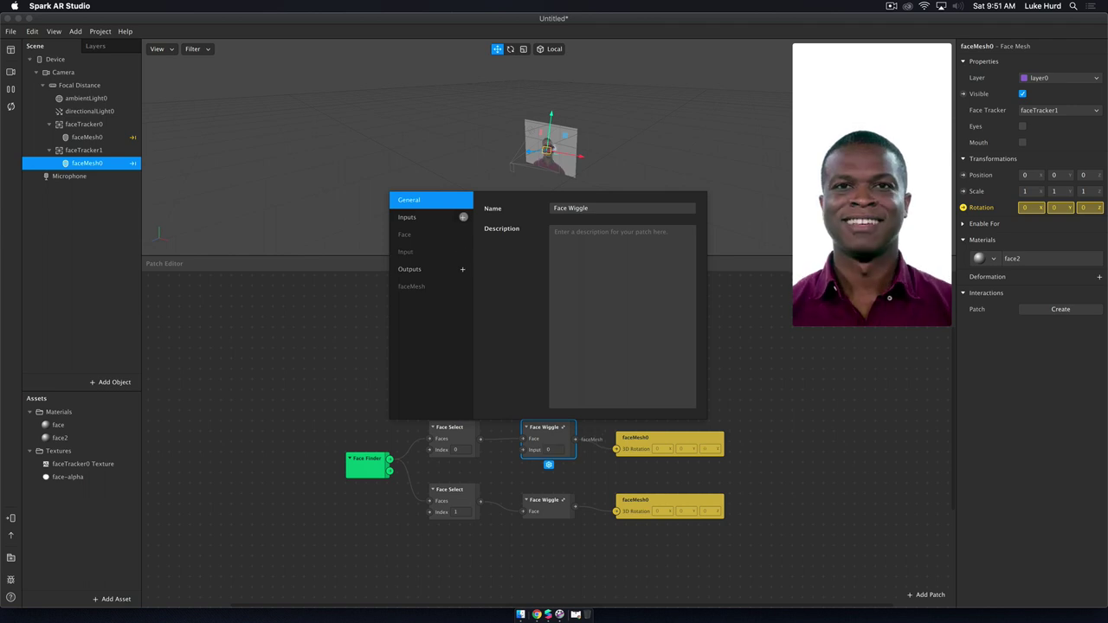
click(462, 216)
click(419, 251)
click(589, 209)
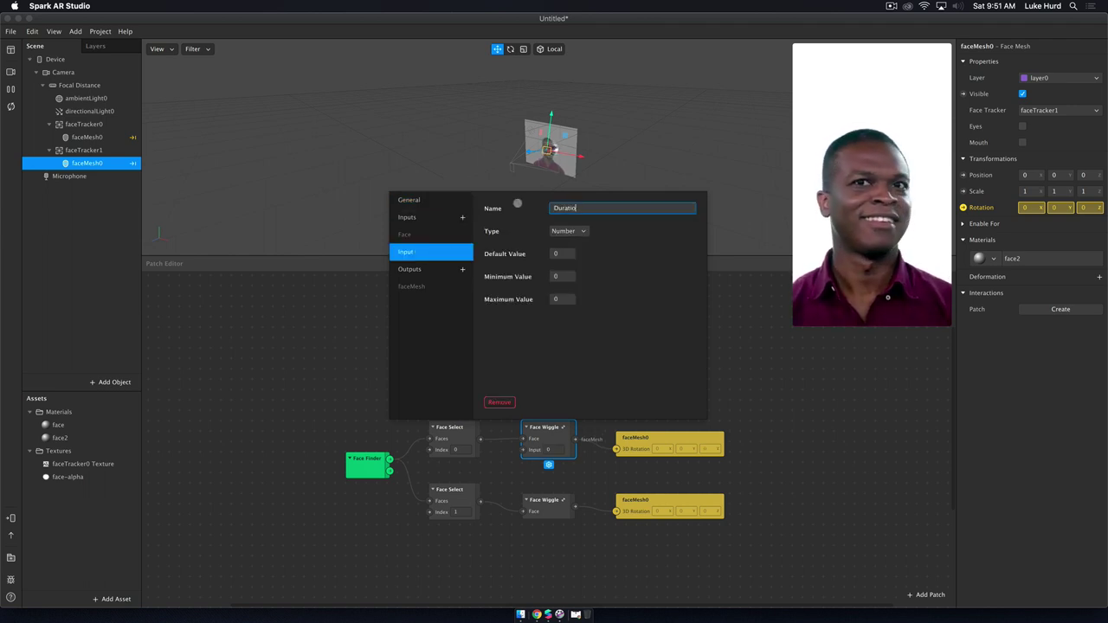
key(Return)
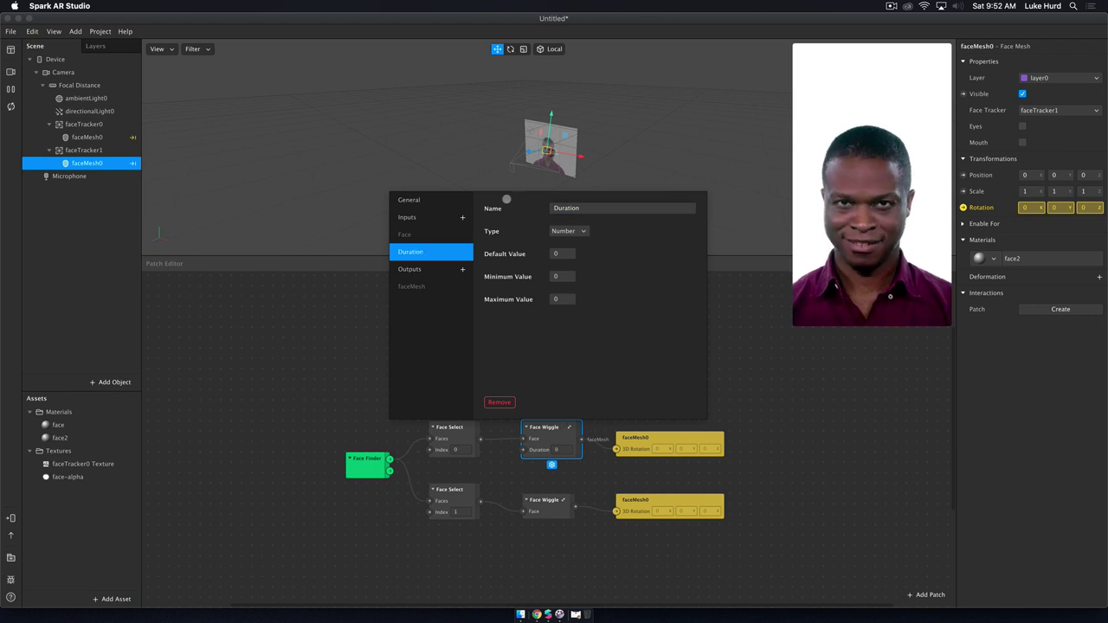
click(746, 385)
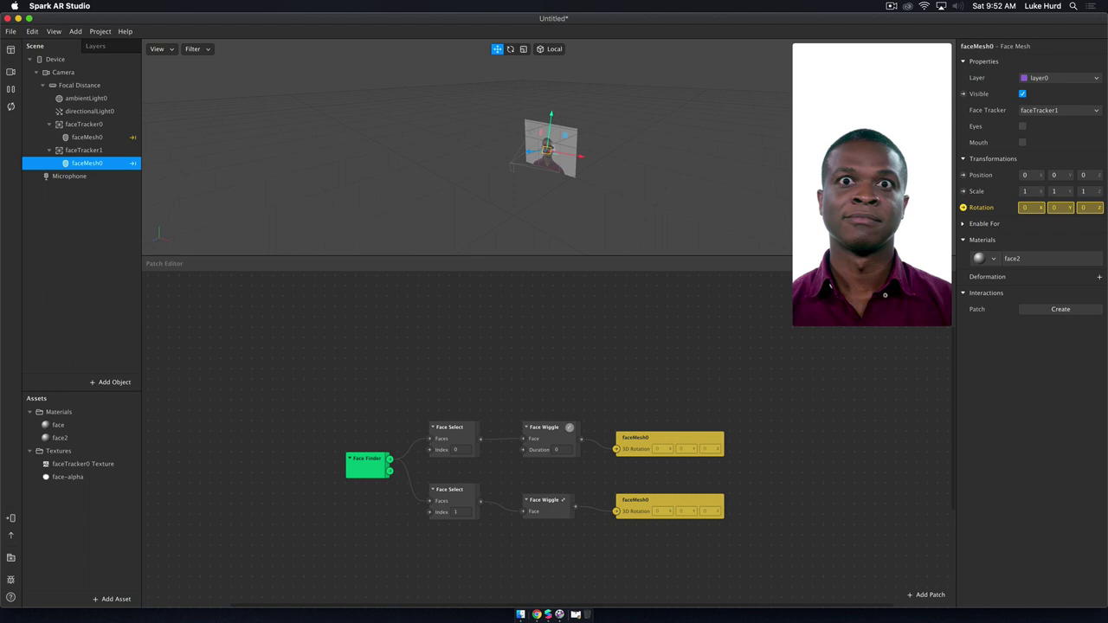
Step: Inside Face Wiggle, connect the Duration input to Loop Animation's Duration port
click(568, 427)
drag(440, 459, 492, 424)
drag(385, 479, 374, 479)
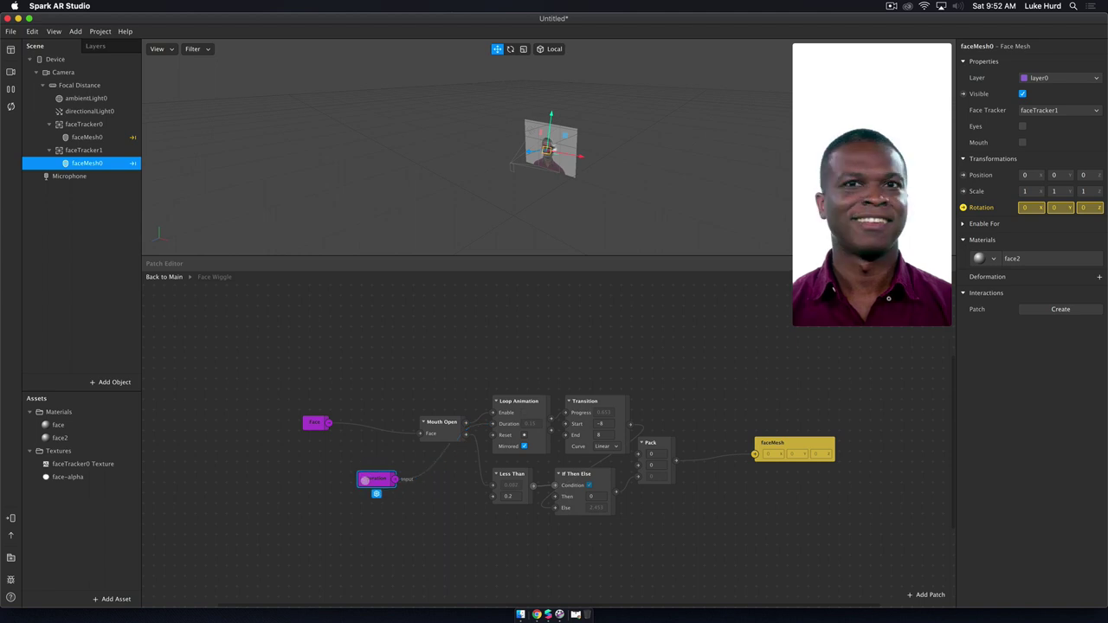
click(163, 276)
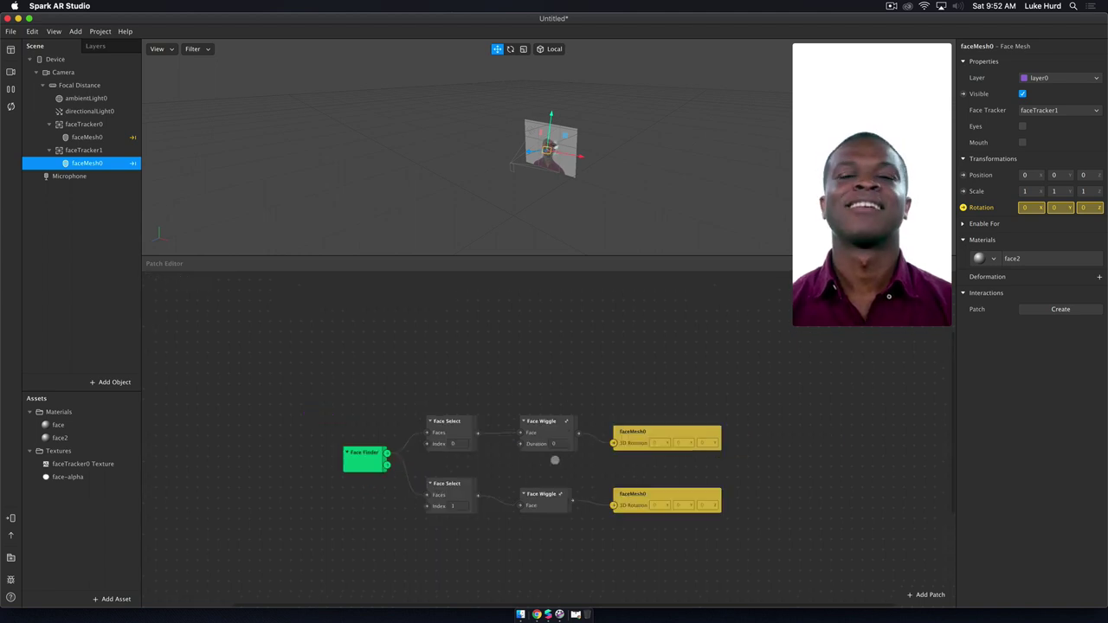
click(558, 443)
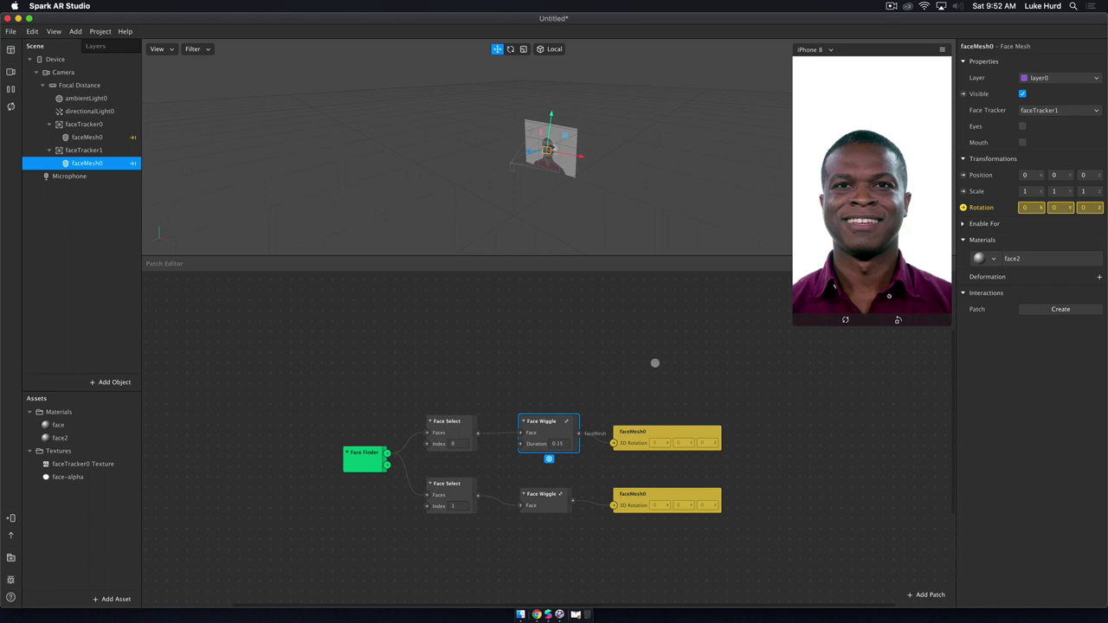
Step: Move the Duration node higher inside Face Wiggle and reselect the group on the main graph
click(566, 420)
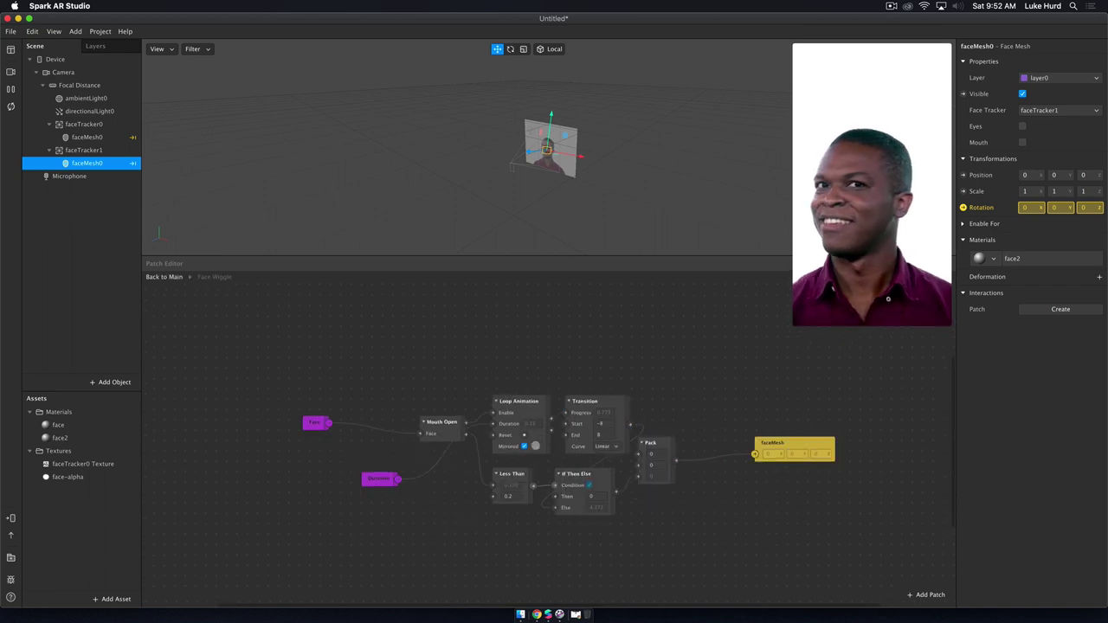
drag(379, 481, 357, 364)
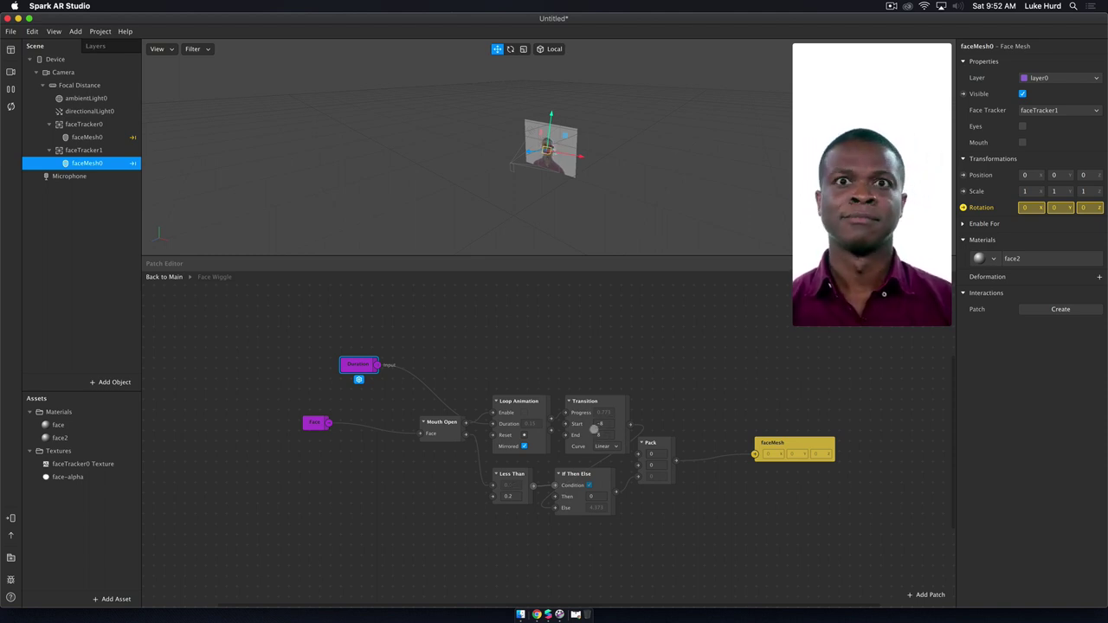
mouse_move(910, 220)
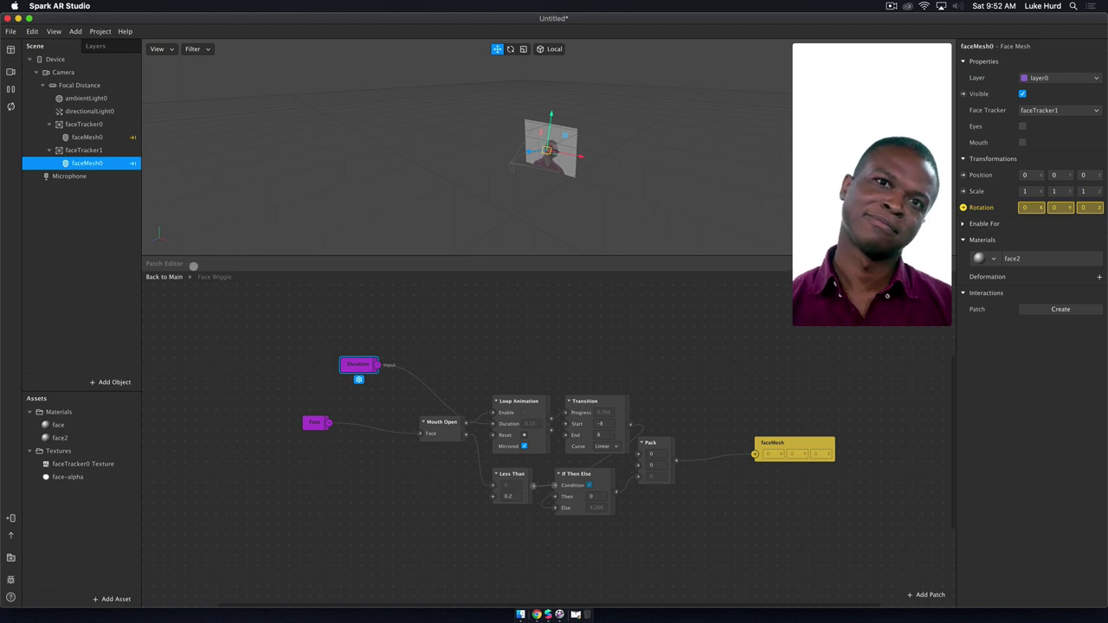
click(161, 277)
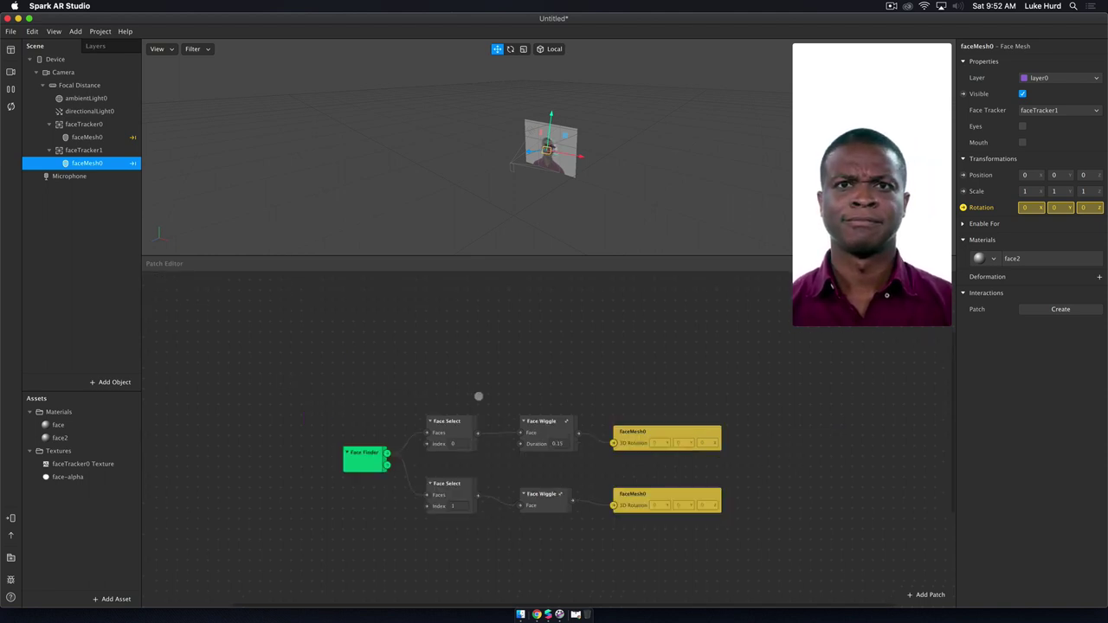
click(554, 444)
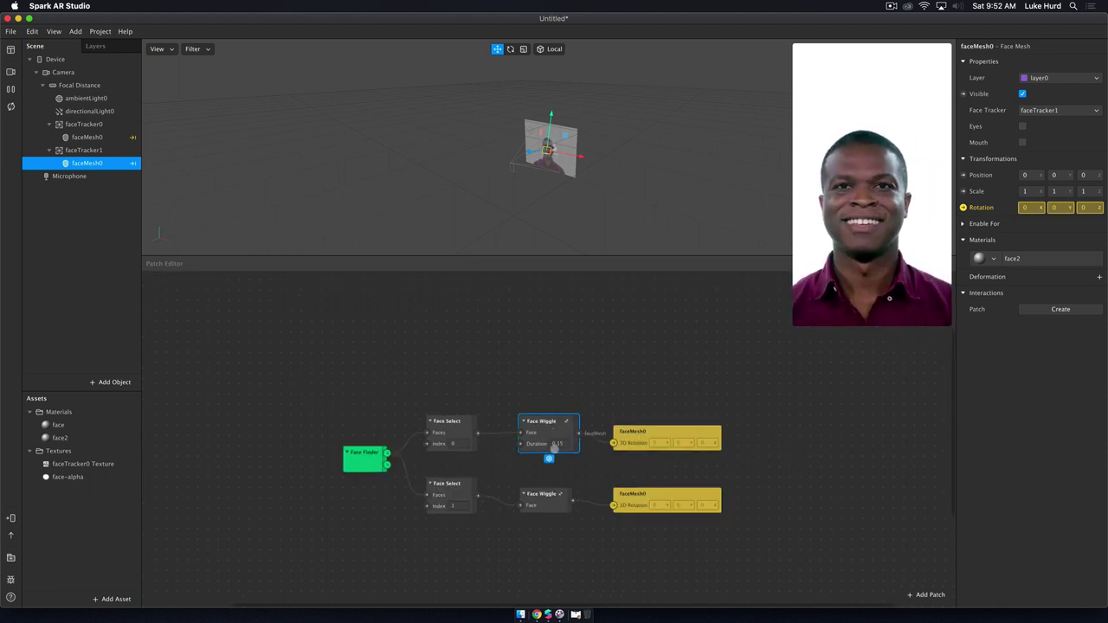
Step: Add a new number input to Face Wiggle's Group Properties and name it 'Degrees'
right_click(547, 458)
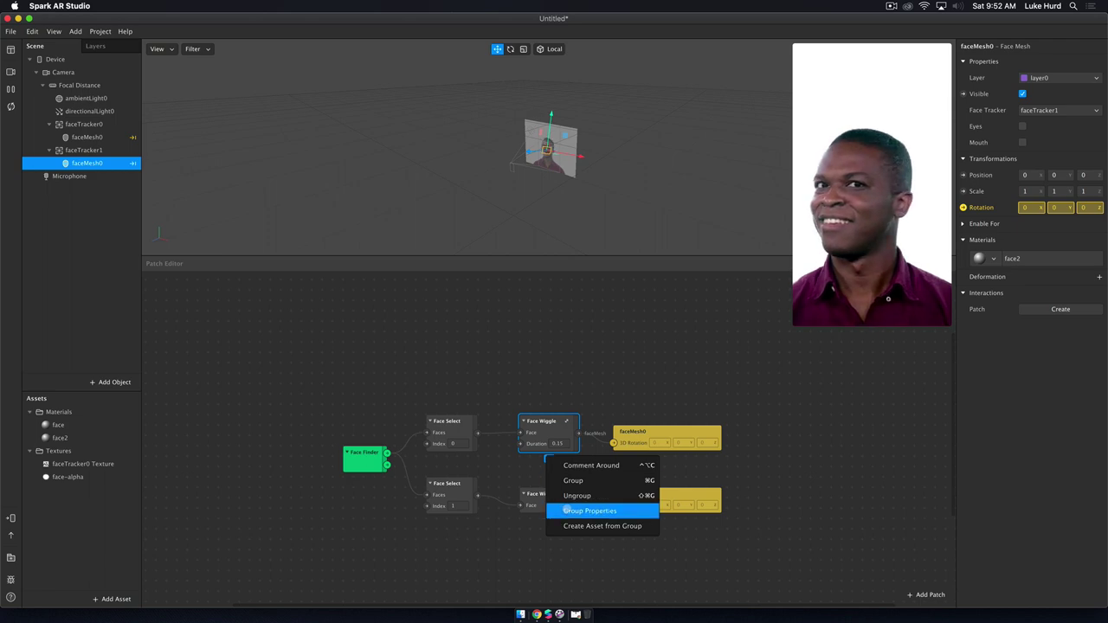
click(584, 510)
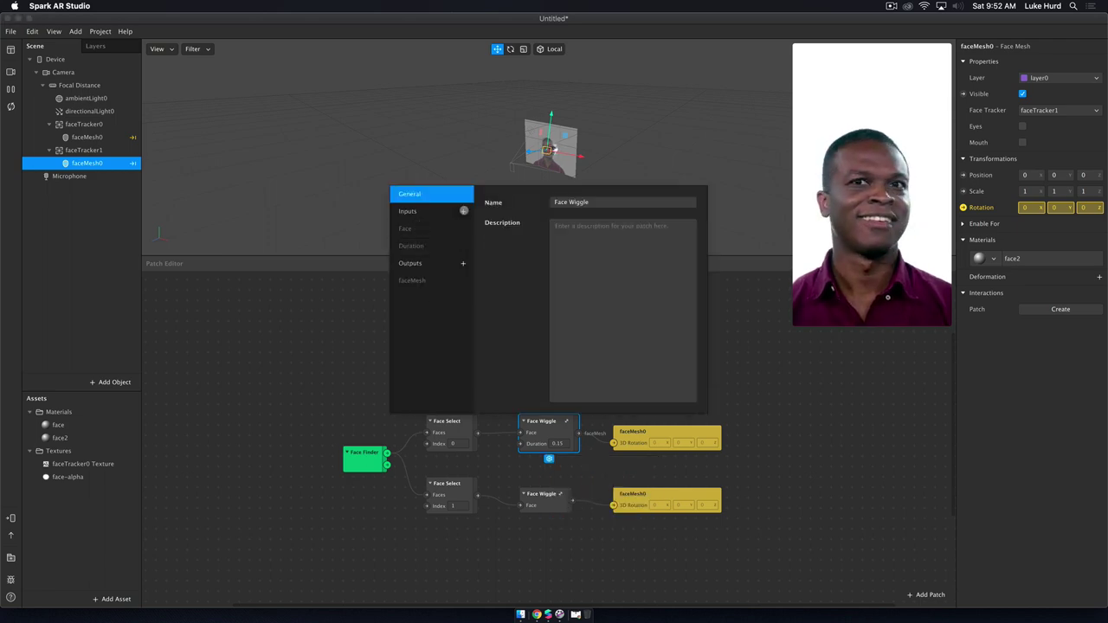
click(463, 210)
click(411, 263)
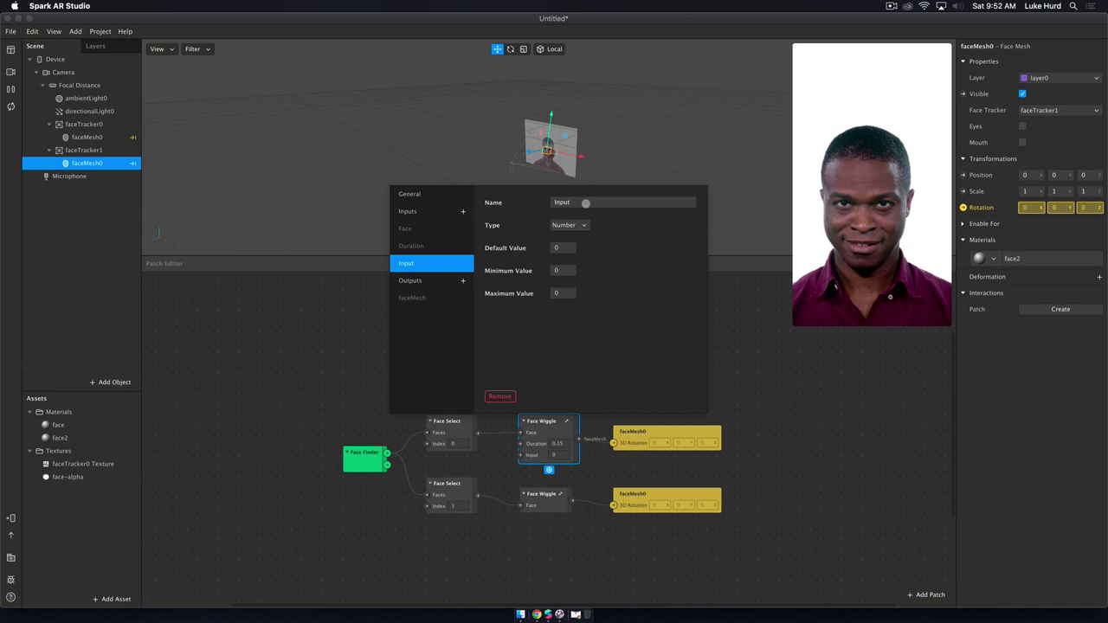
click(584, 202)
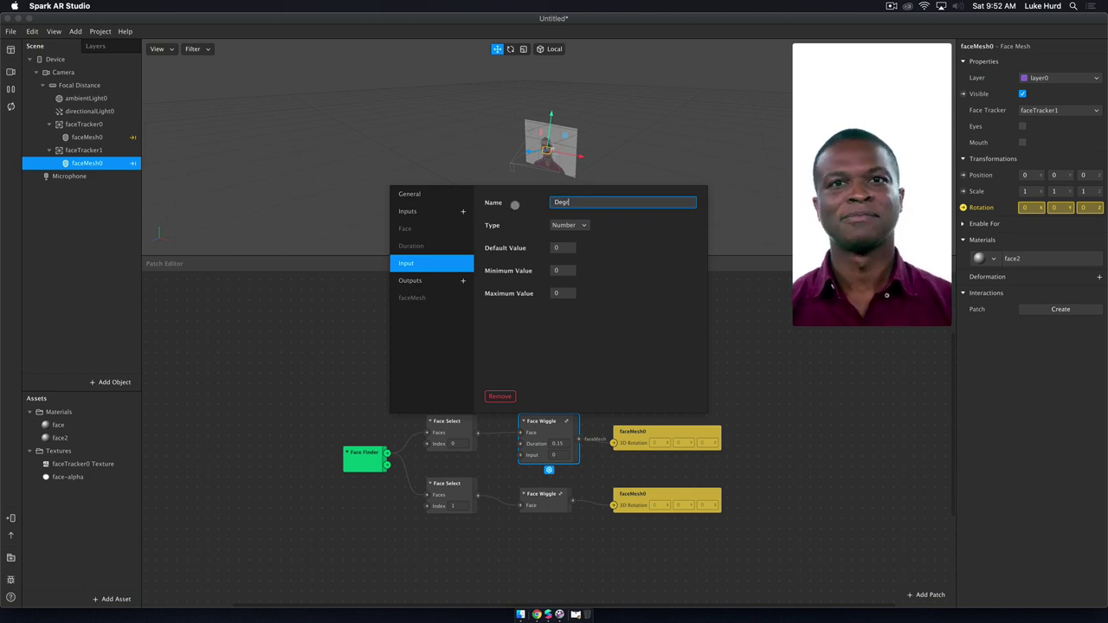
key(Return)
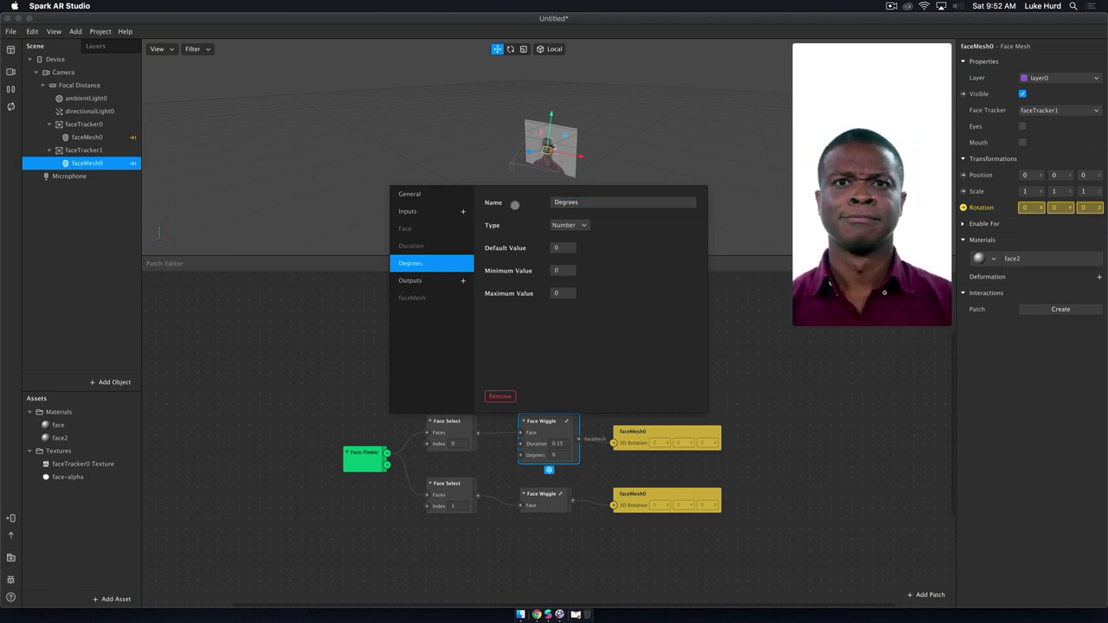
Step: Inside the Face Wiggle group, drag the Degrees input node into the graph and place it to the left
click(556, 422)
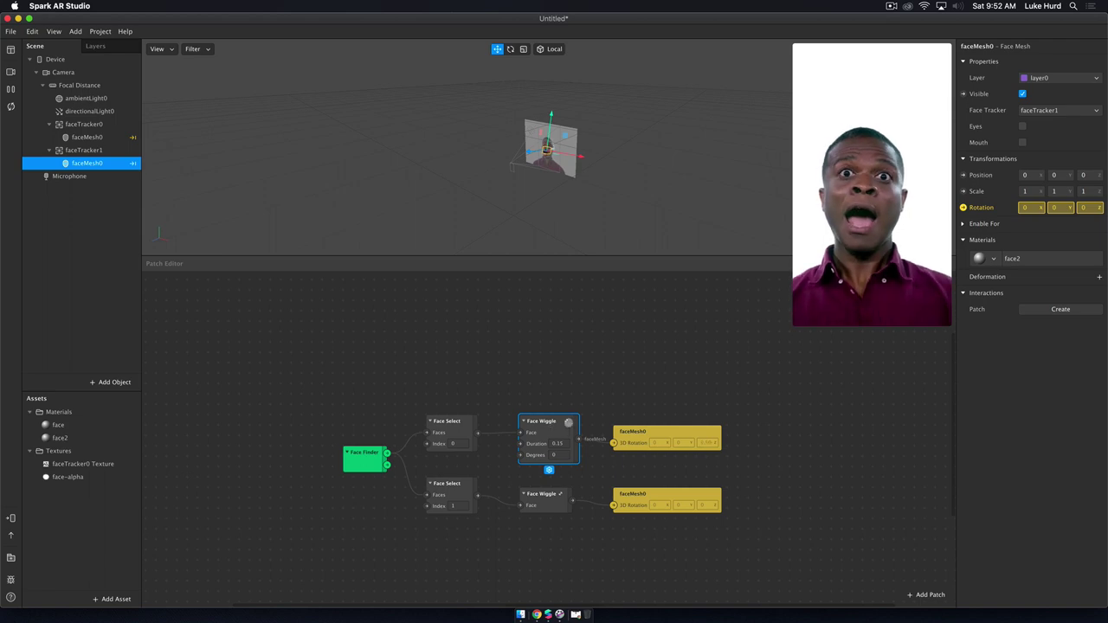
click(567, 420)
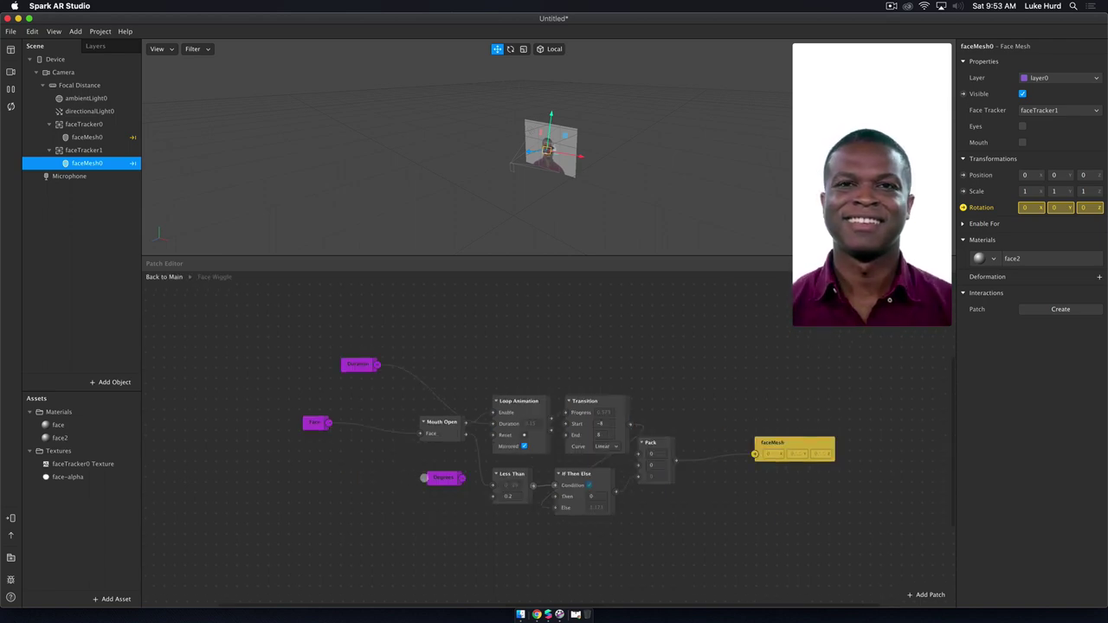
drag(440, 480, 562, 433)
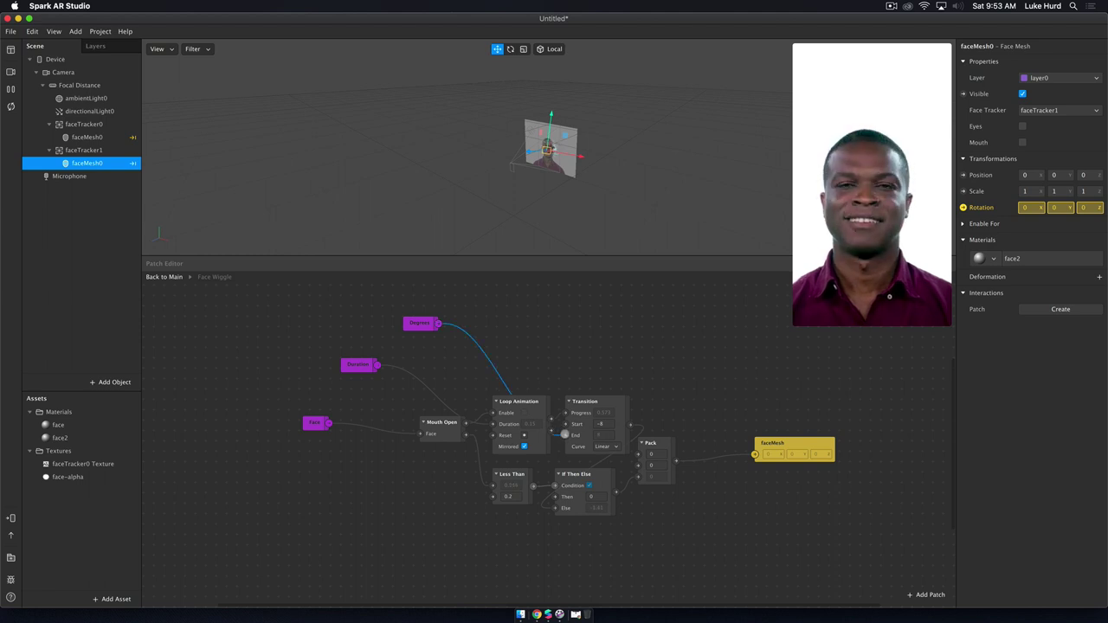
drag(405, 322, 343, 324)
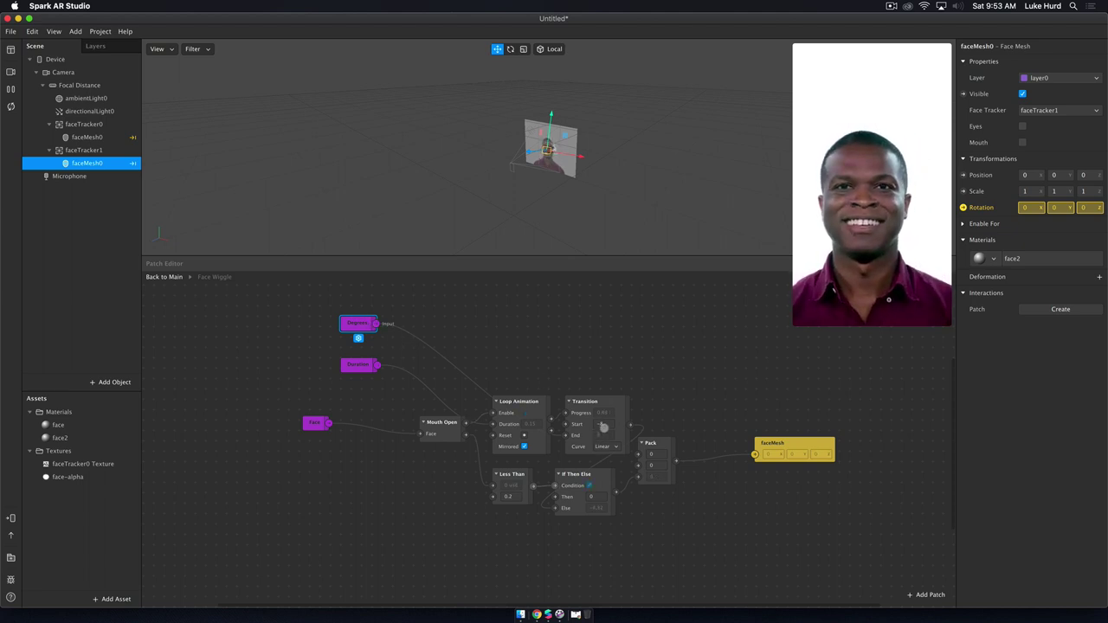
Step: Insert a Negate patch, feed Degrees into it, and wire its output to Transition's Start
right_click(452, 332)
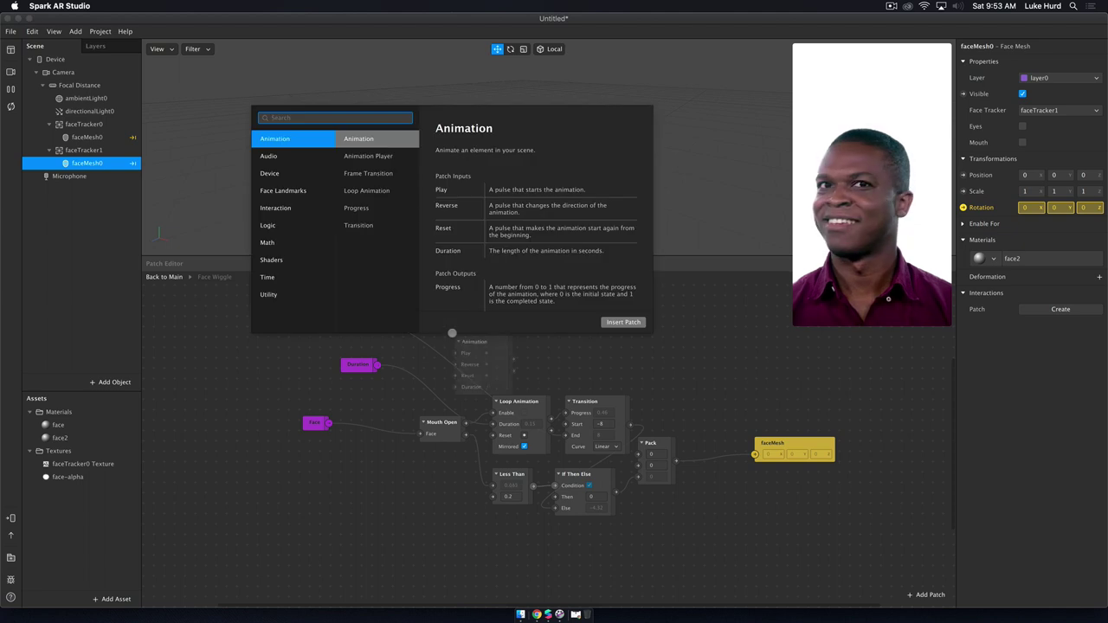
text(negate)
key(Return)
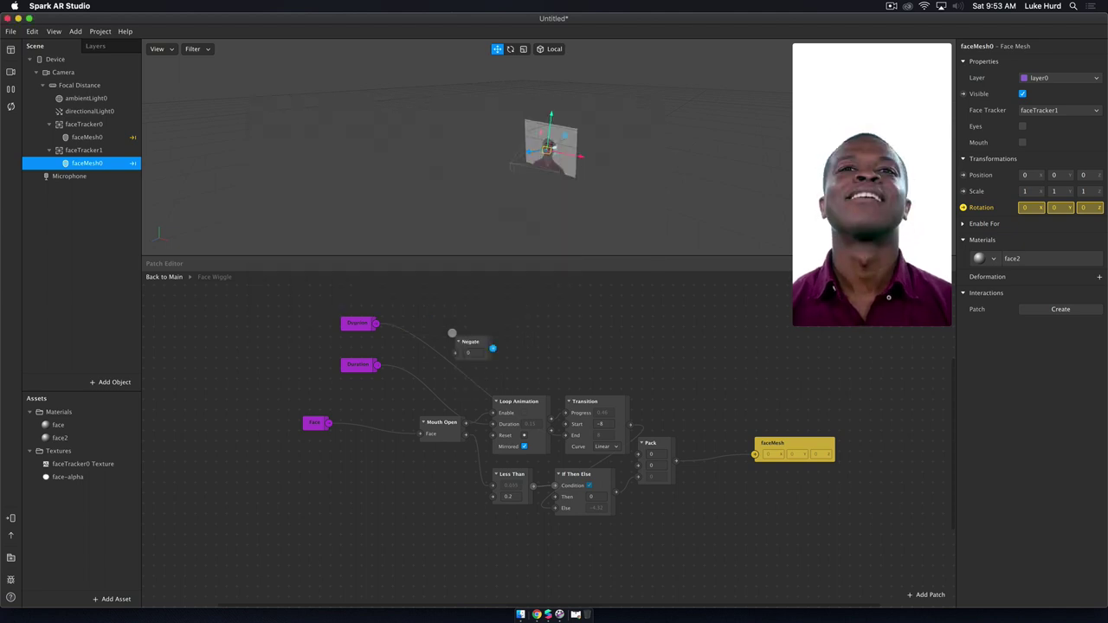
drag(375, 323, 565, 422)
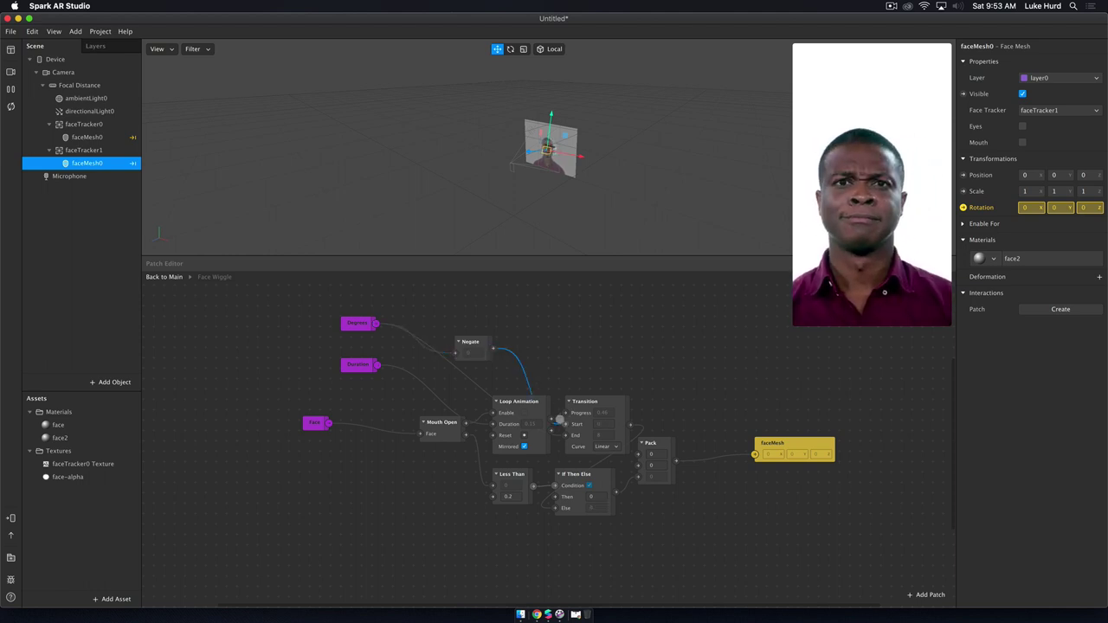
drag(473, 341, 508, 343)
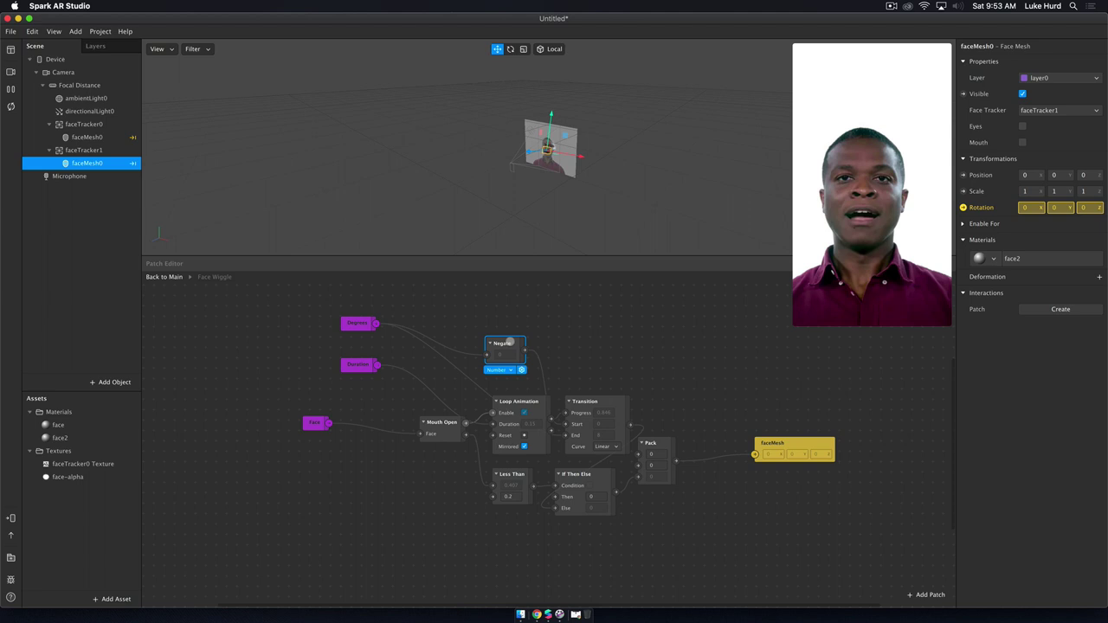
Step: Back on the main graph, enter Duration 0.5 and Degrees 8 on the upper Face Wiggle patch
click(164, 277)
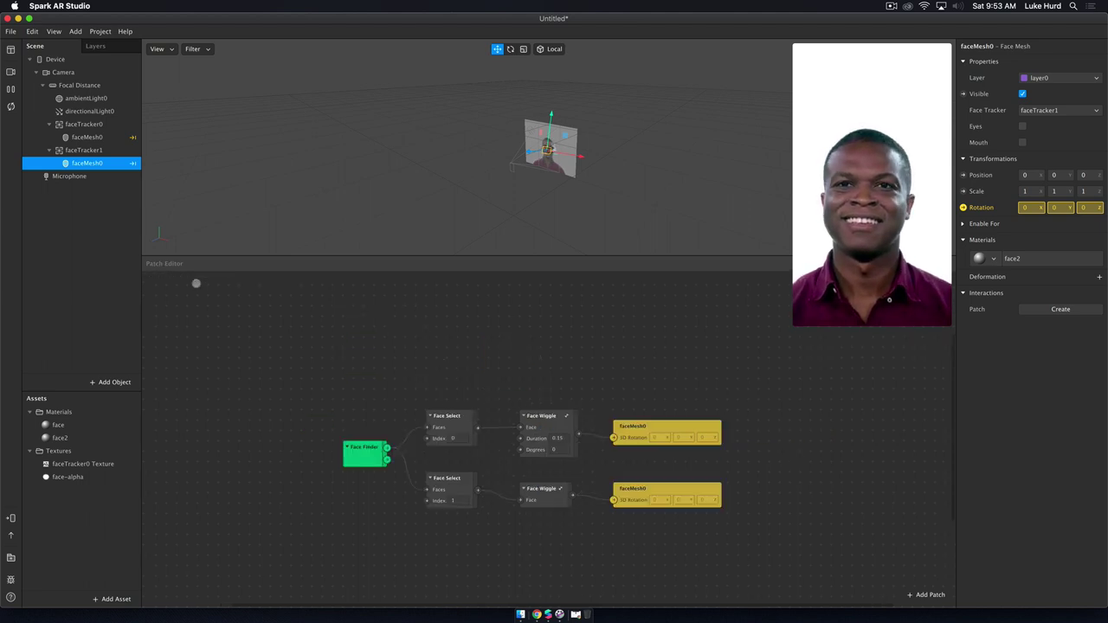
click(553, 449)
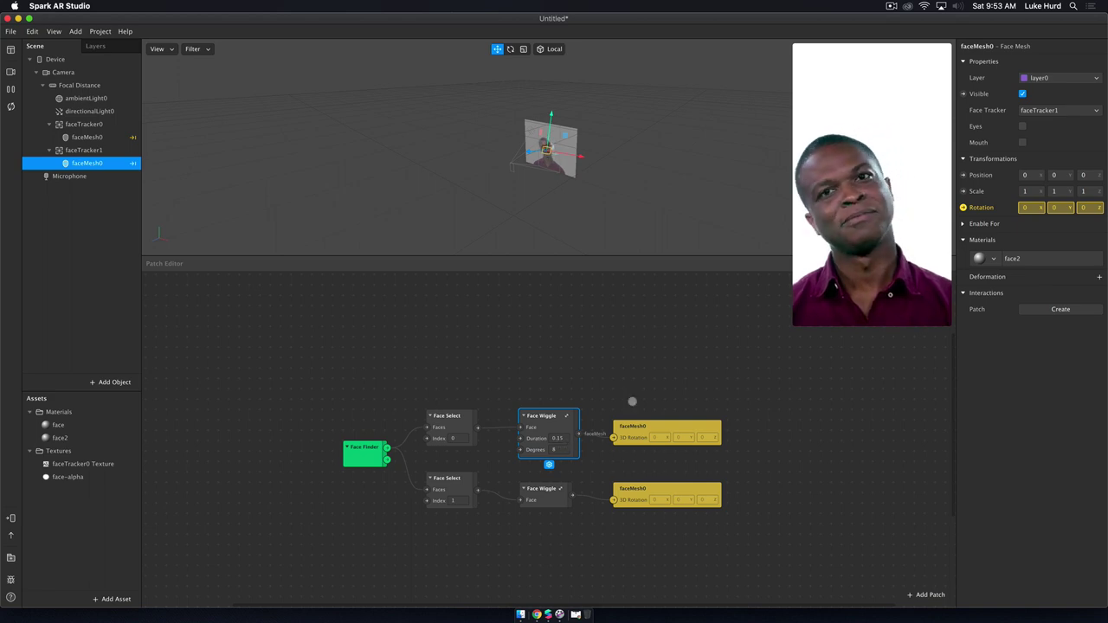
mouse_move(850, 227)
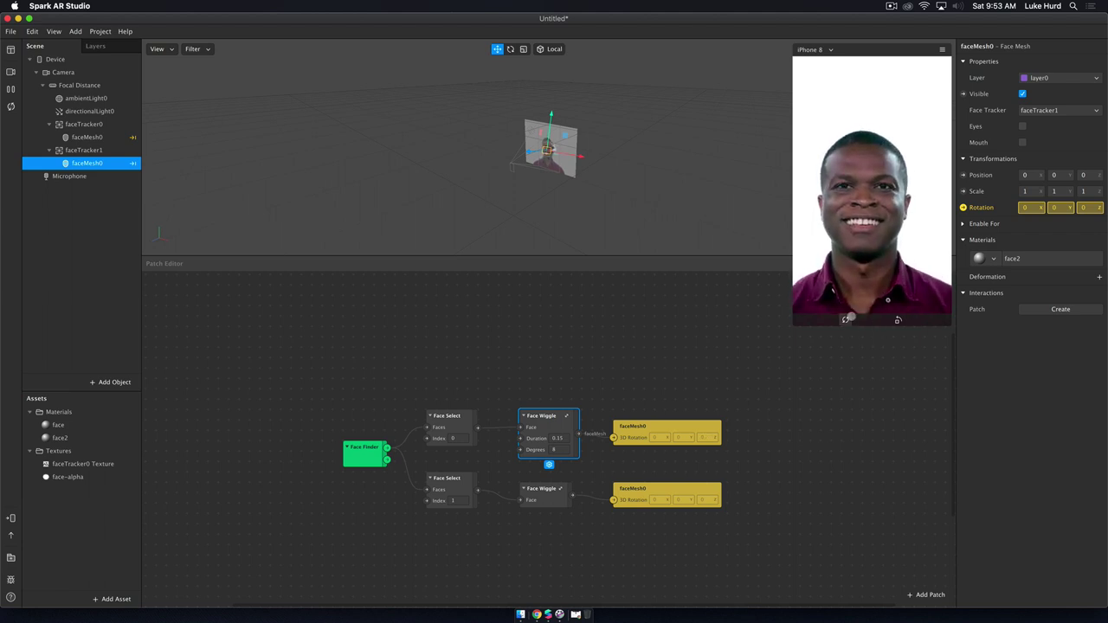
click(558, 449)
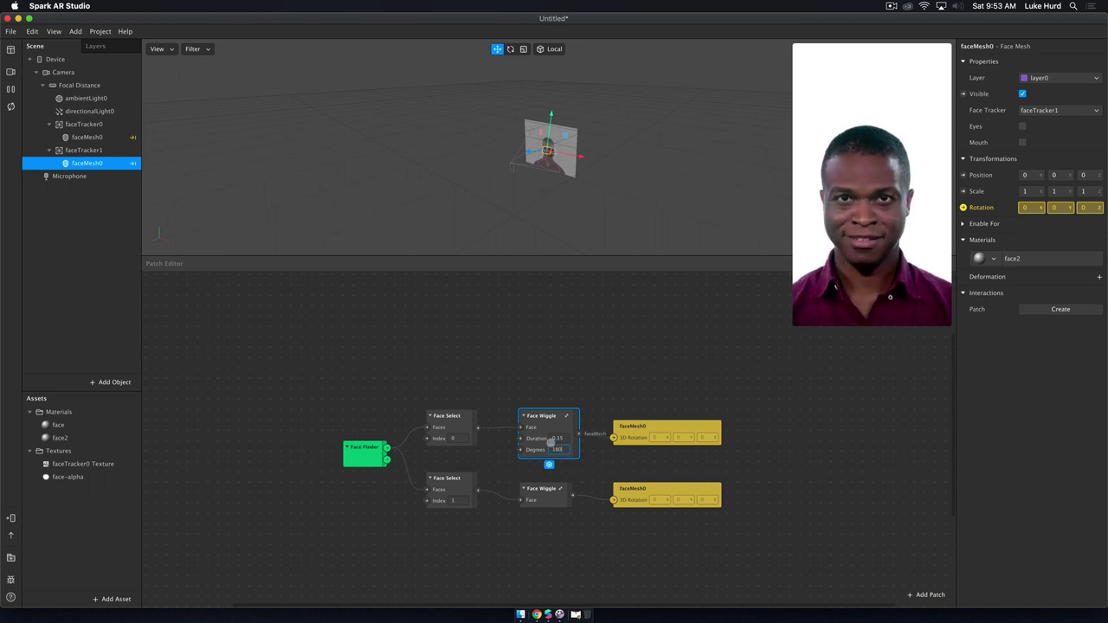
click(559, 438)
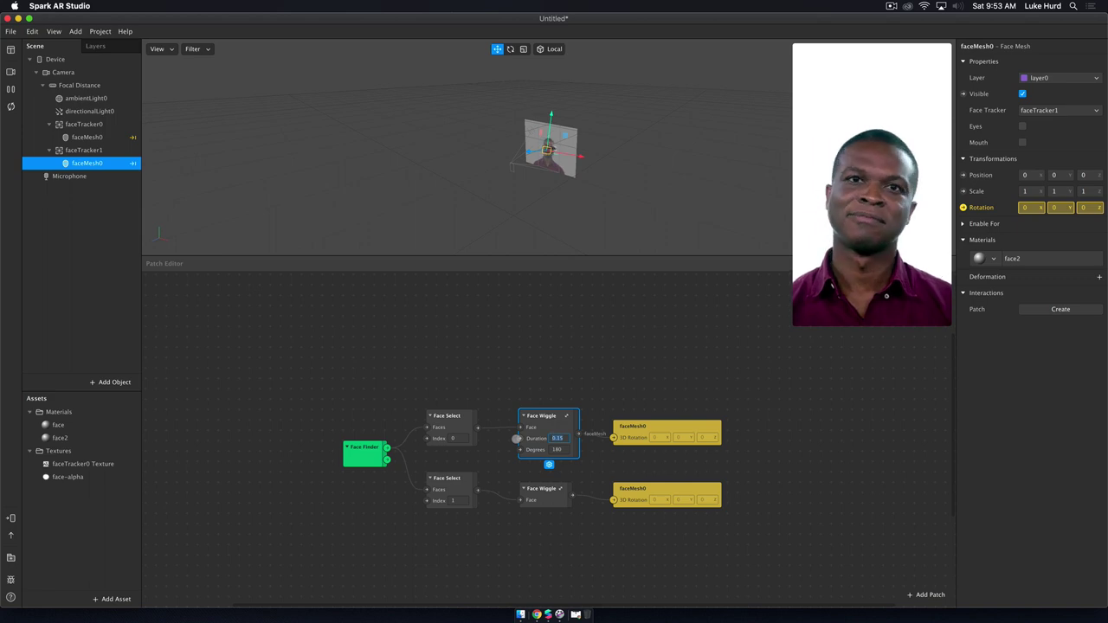
key(Return)
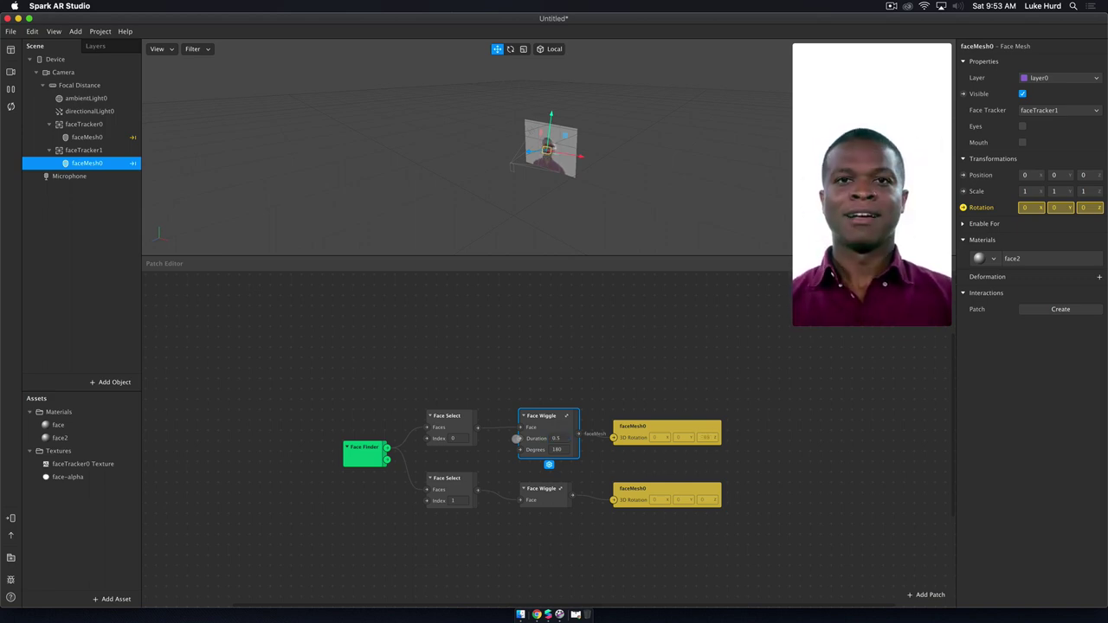
click(559, 449)
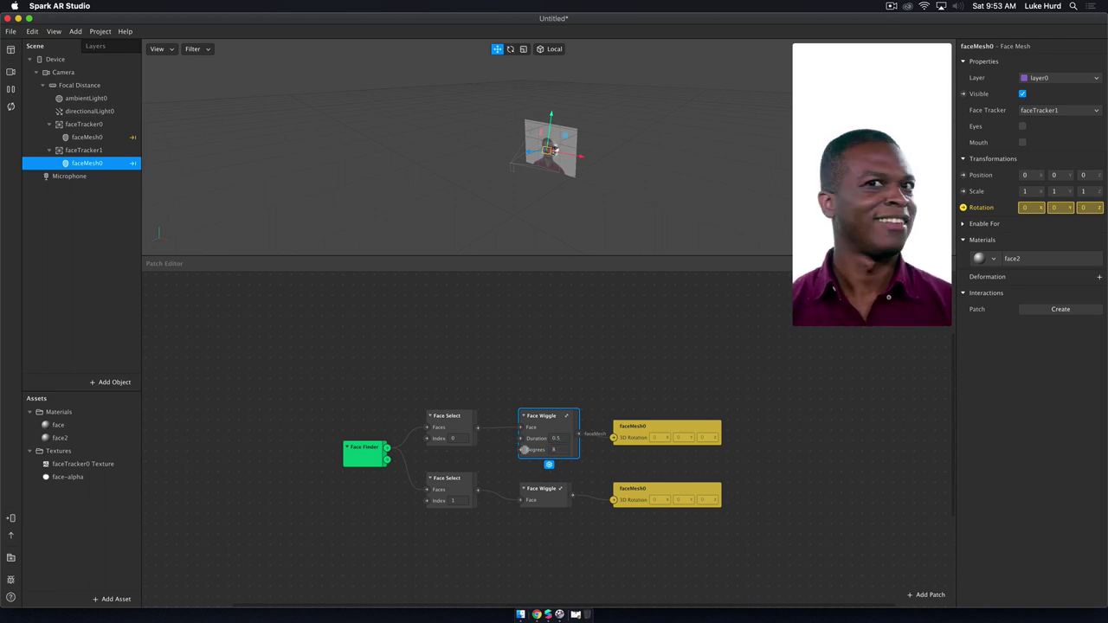
scroll(554, 443, left, 2)
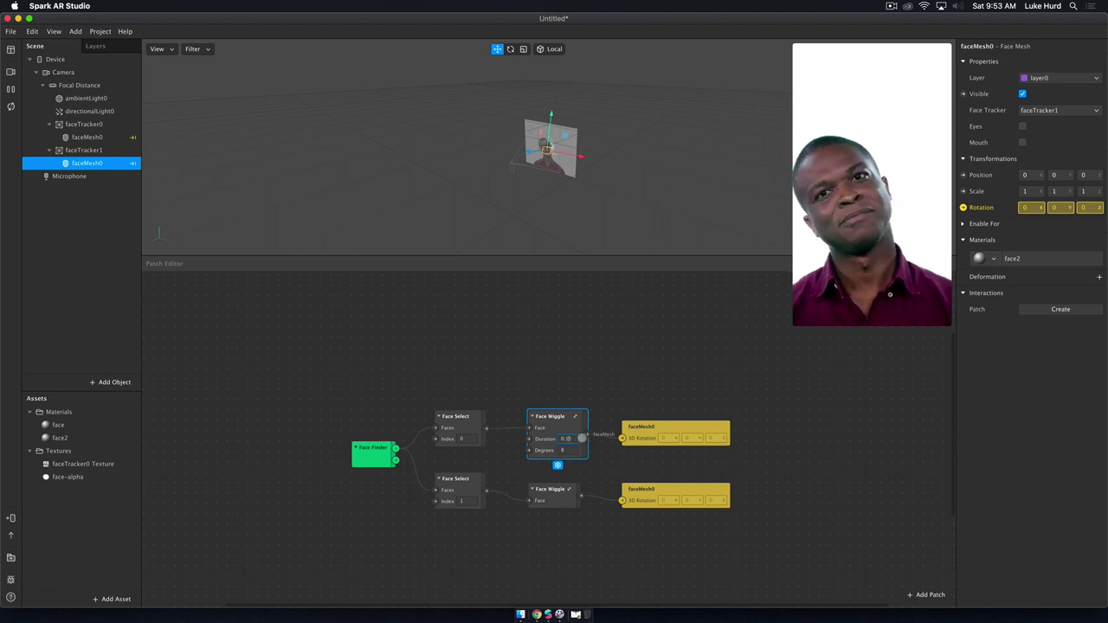
drag(559, 427, 548, 428)
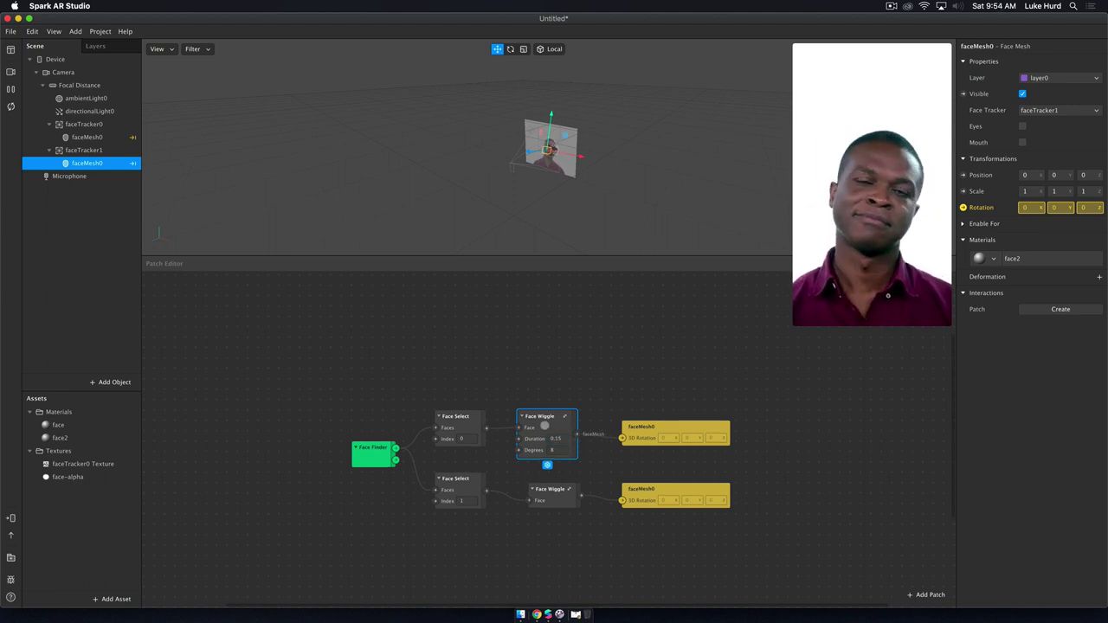
double_click(565, 416)
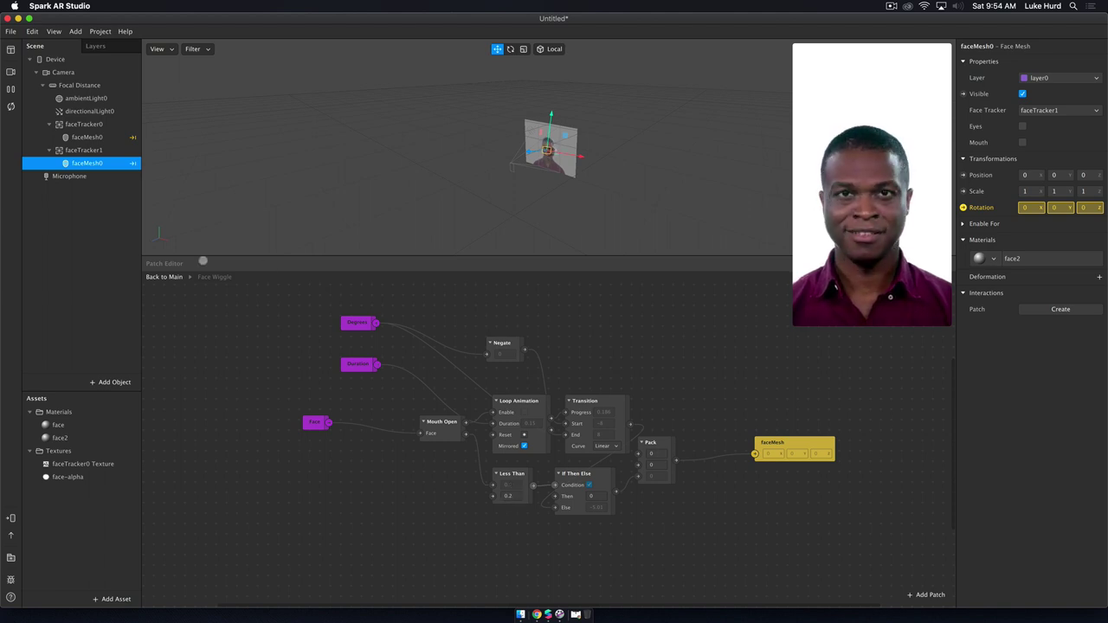
click(164, 277)
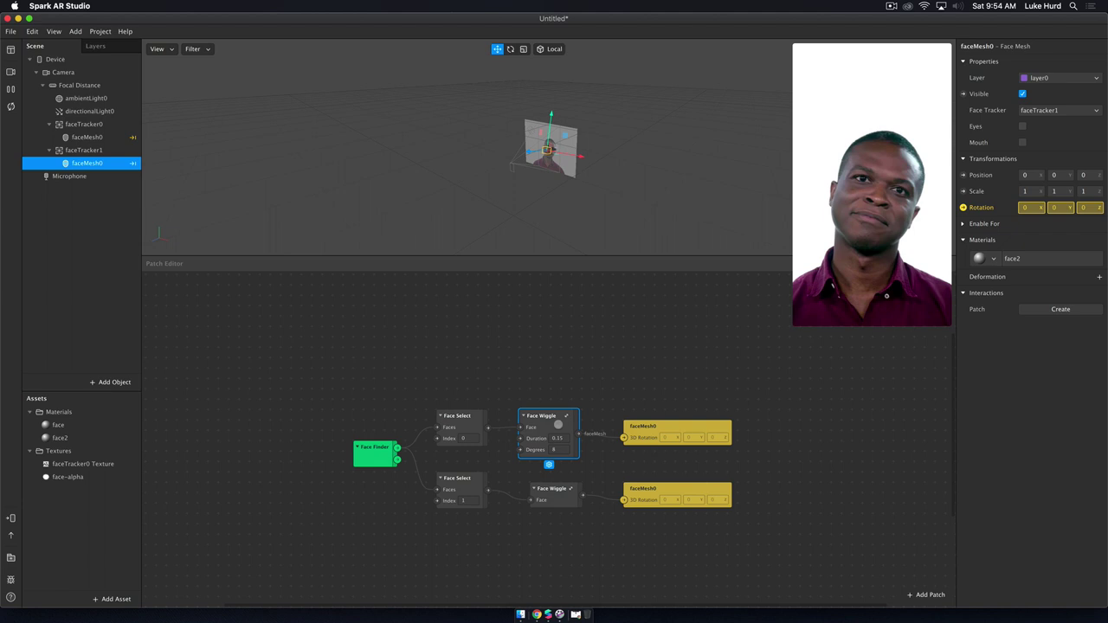
Step: Drag the upper Face Wiggle group up and right, above the first Face Select
drag(563, 390, 571, 378)
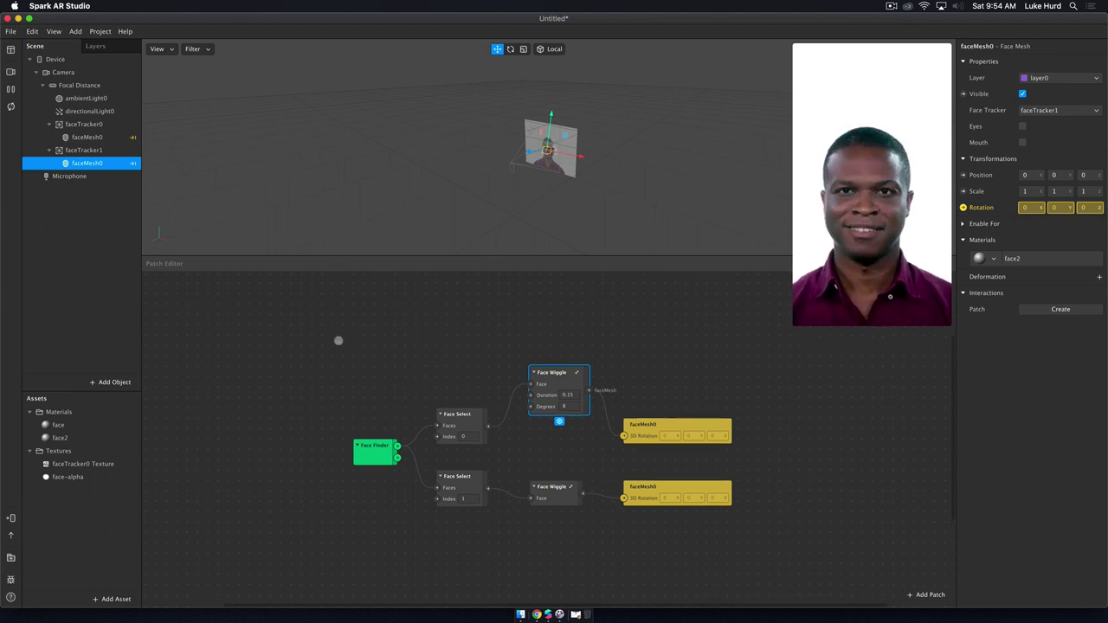
scroll(312, 326, down, 1)
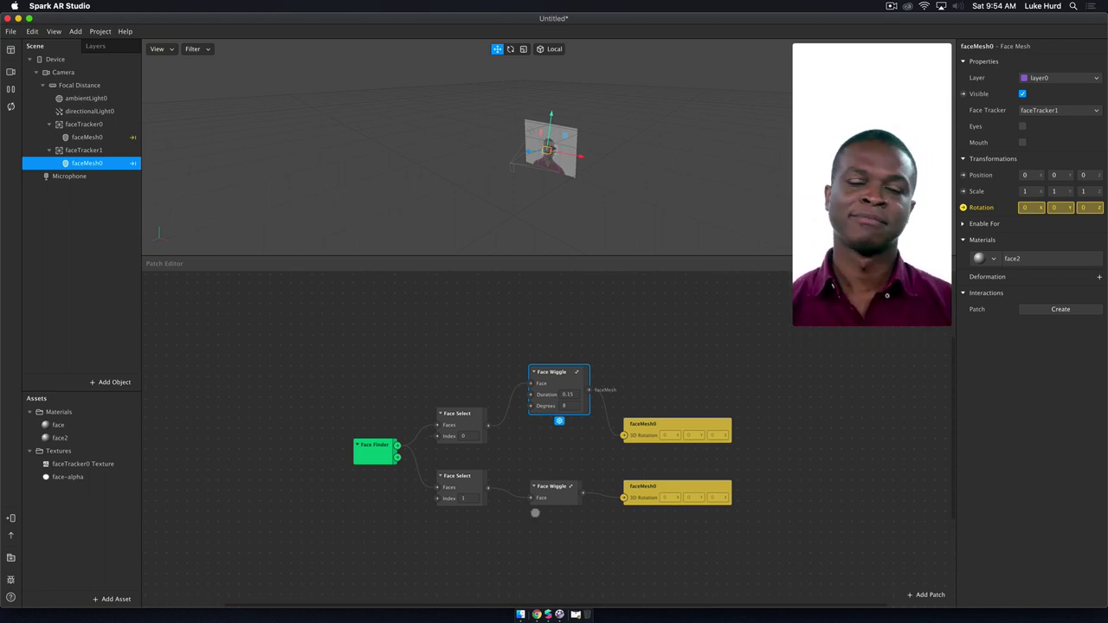
scroll(530, 395, up, 1)
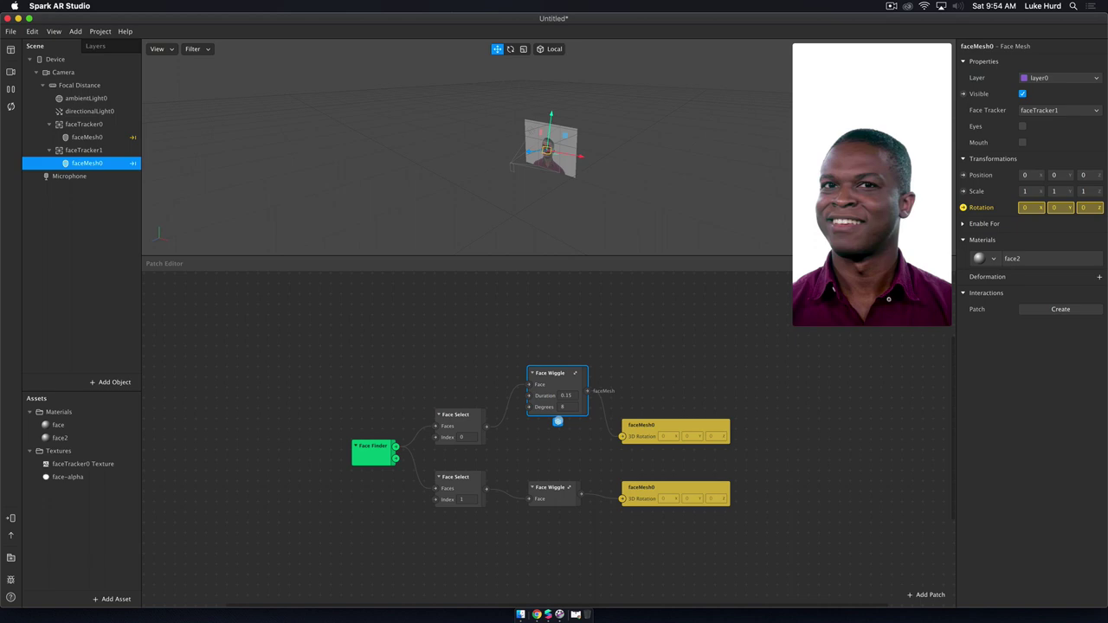
Step: Create a 'Face Wiggle' patch asset from the group and select it in Assets
right_click(557, 421)
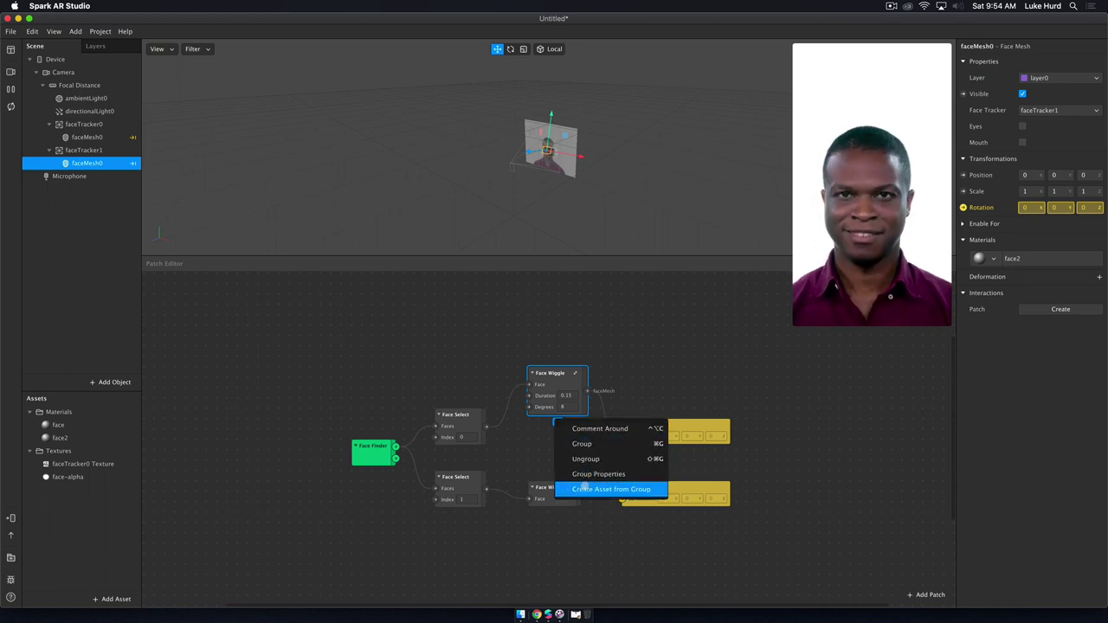
click(582, 489)
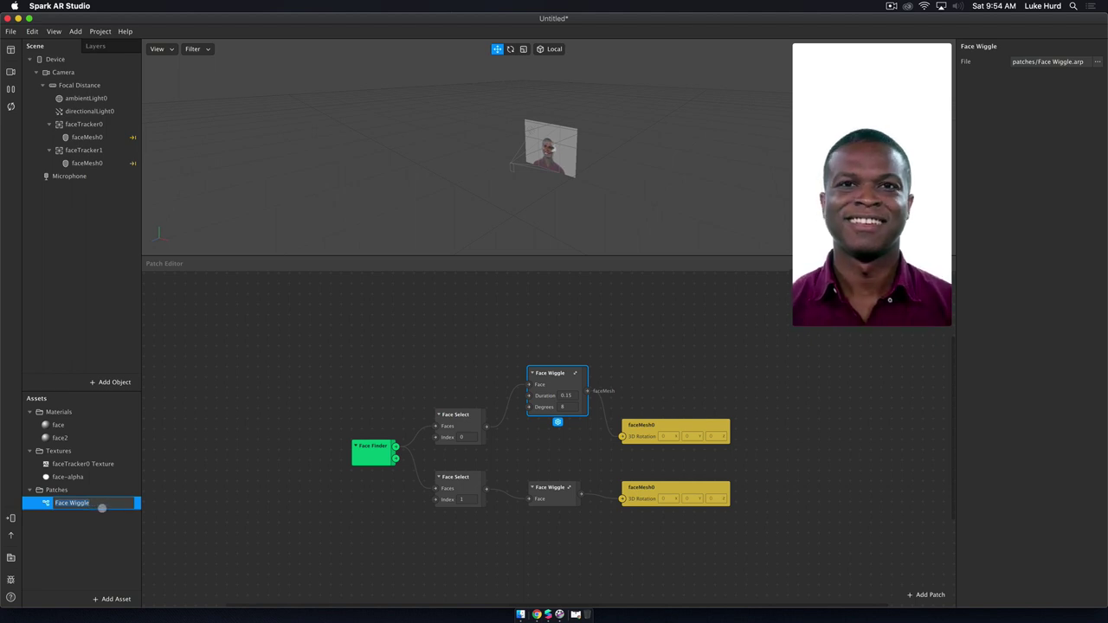
click(113, 519)
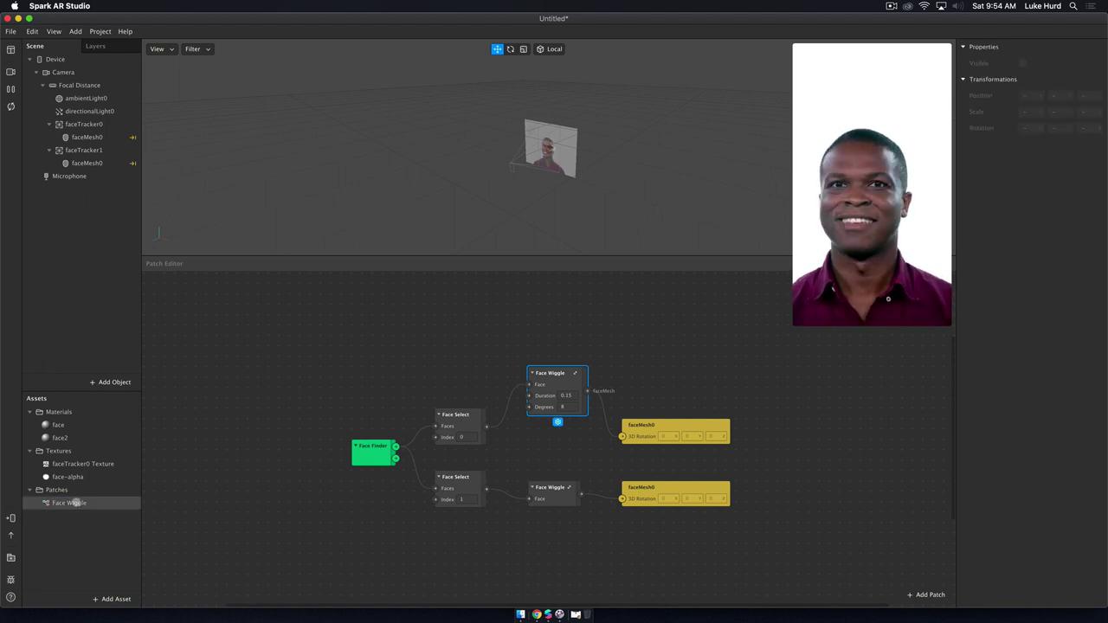
click(76, 502)
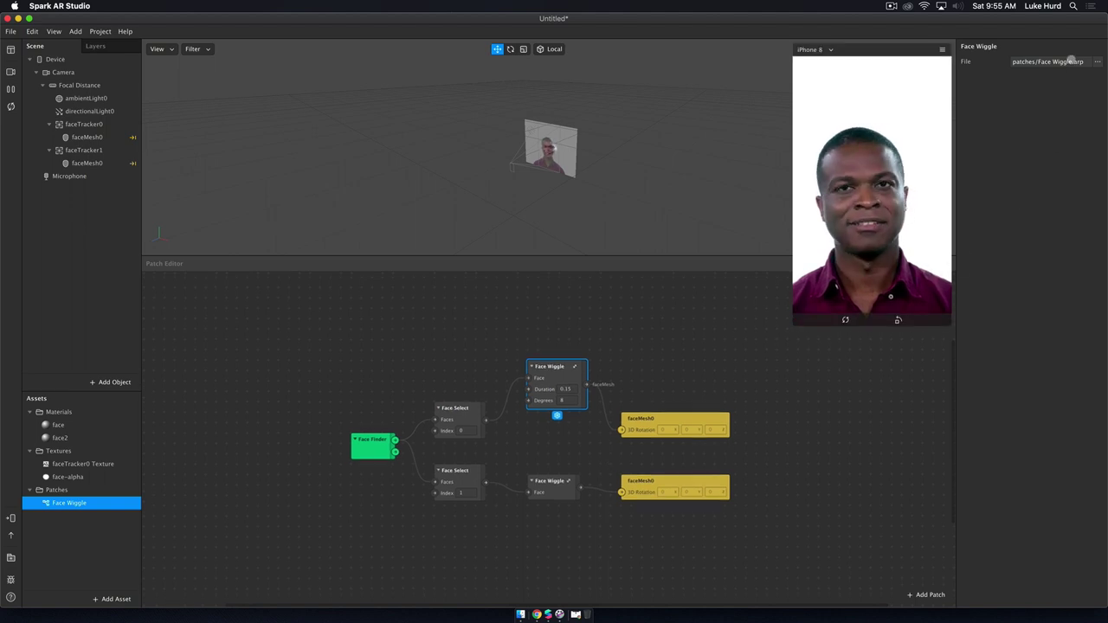
click(1097, 62)
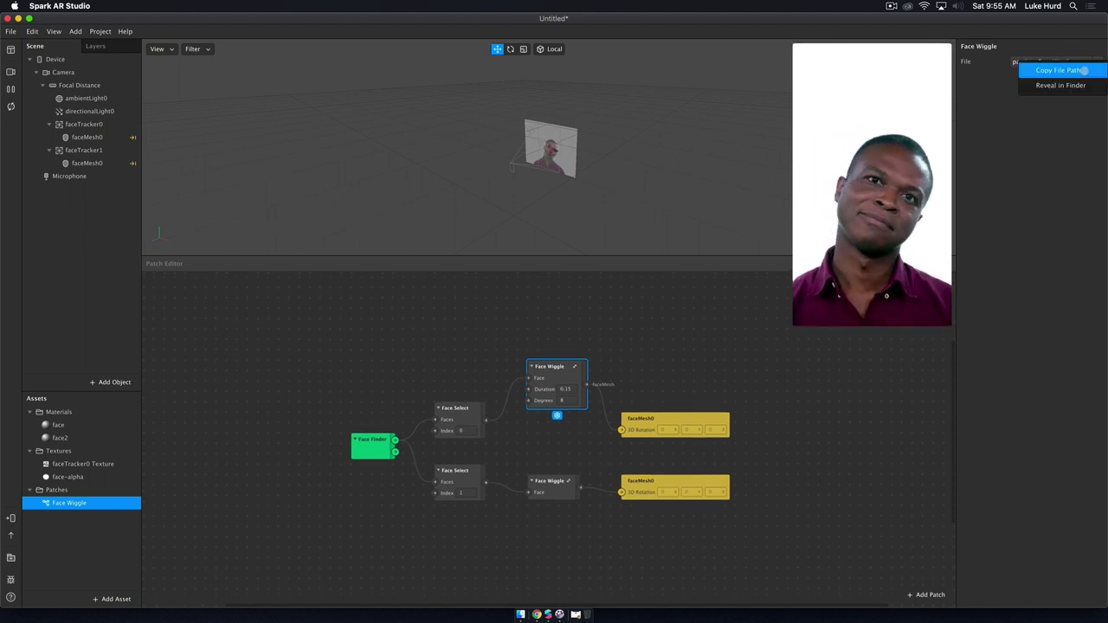
Step: Reveal Face Wiggle.arp in the Finder patches folder, inspect it, then return to Spark AR Studio
click(1060, 85)
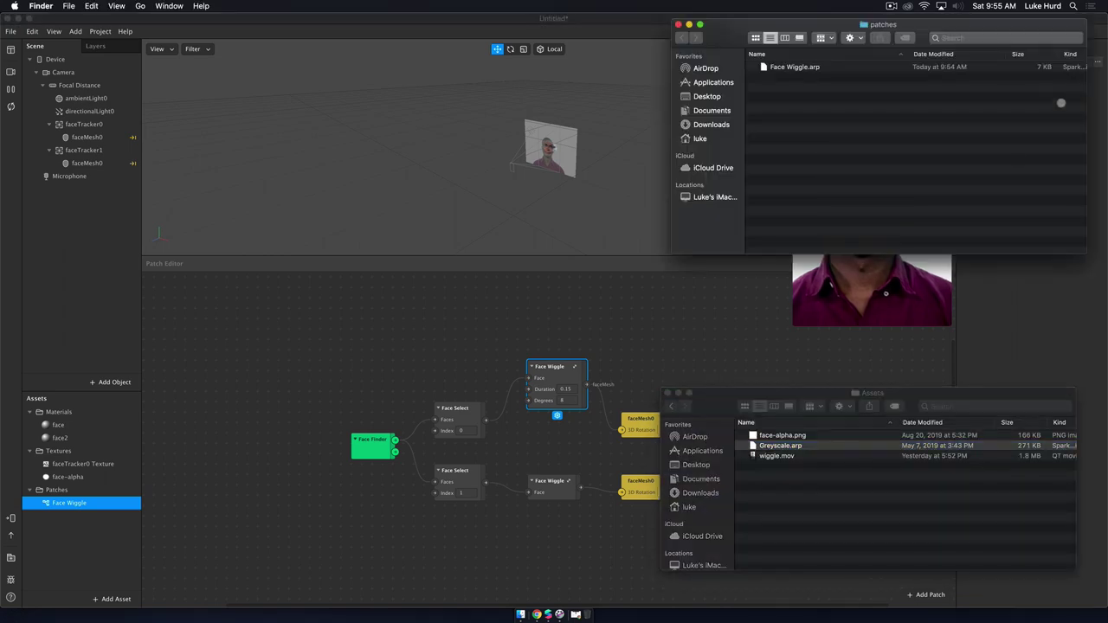
click(798, 66)
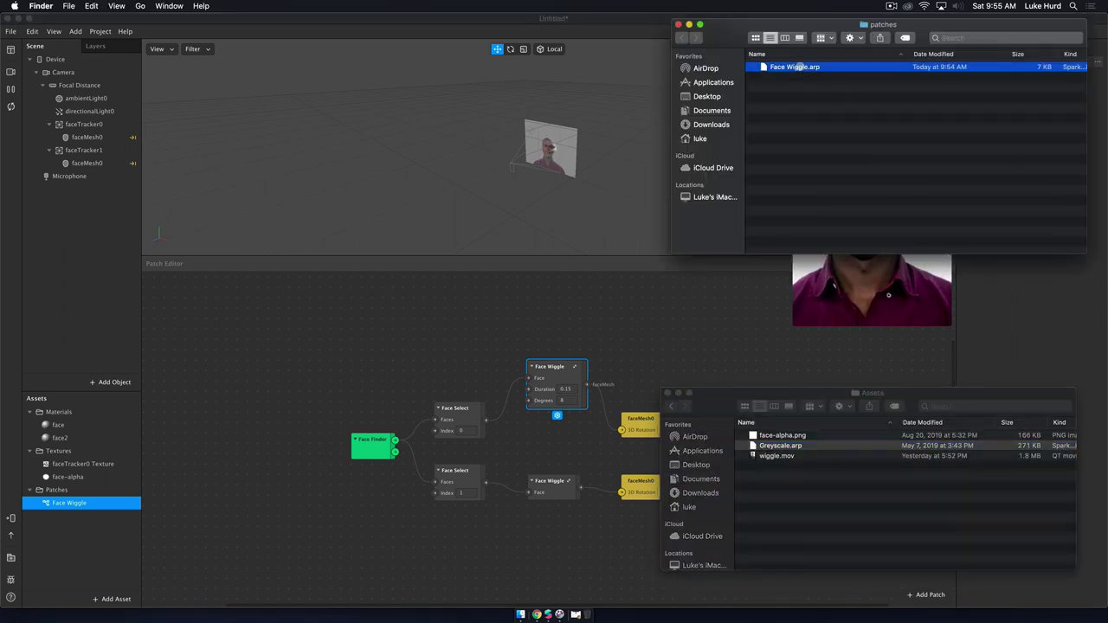
right_click(800, 67)
click(769, 98)
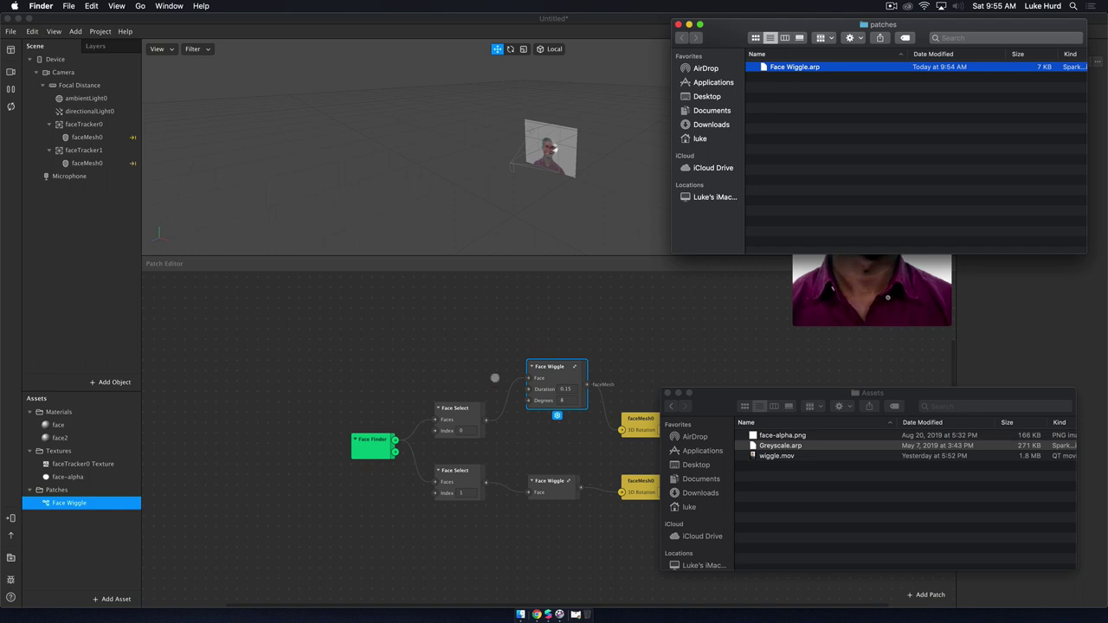
click(557, 328)
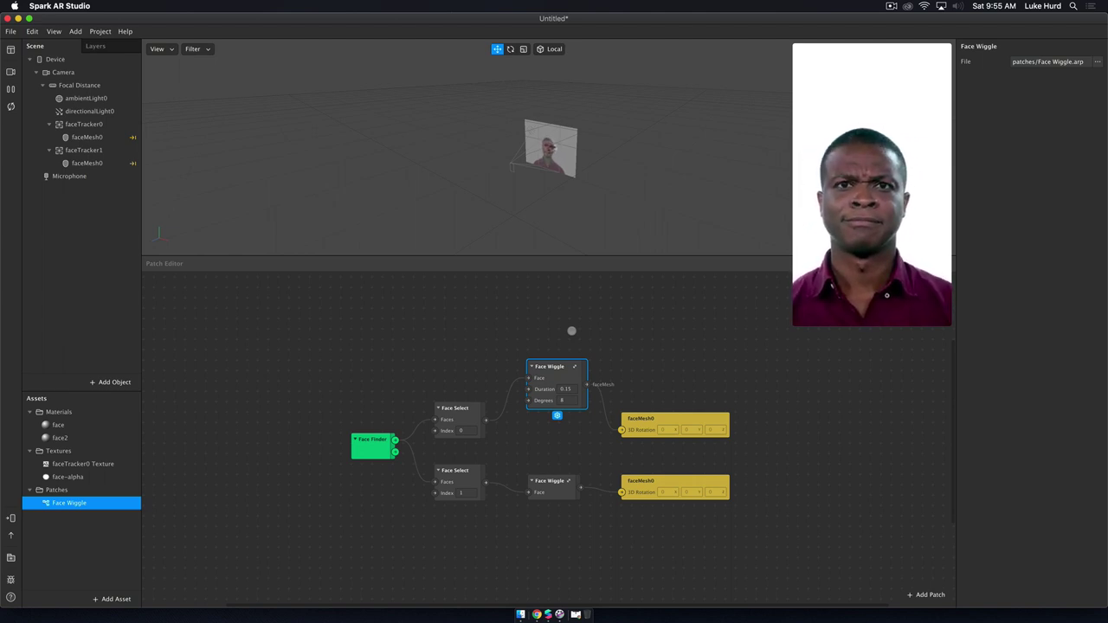
Step: Open the upper Face Wiggle group and marquee-select its seven inner patches, Negate through Pack
mouse_move(558, 378)
mouse_down()
mouse_move(553, 392)
mouse_move(558, 378)
mouse_up()
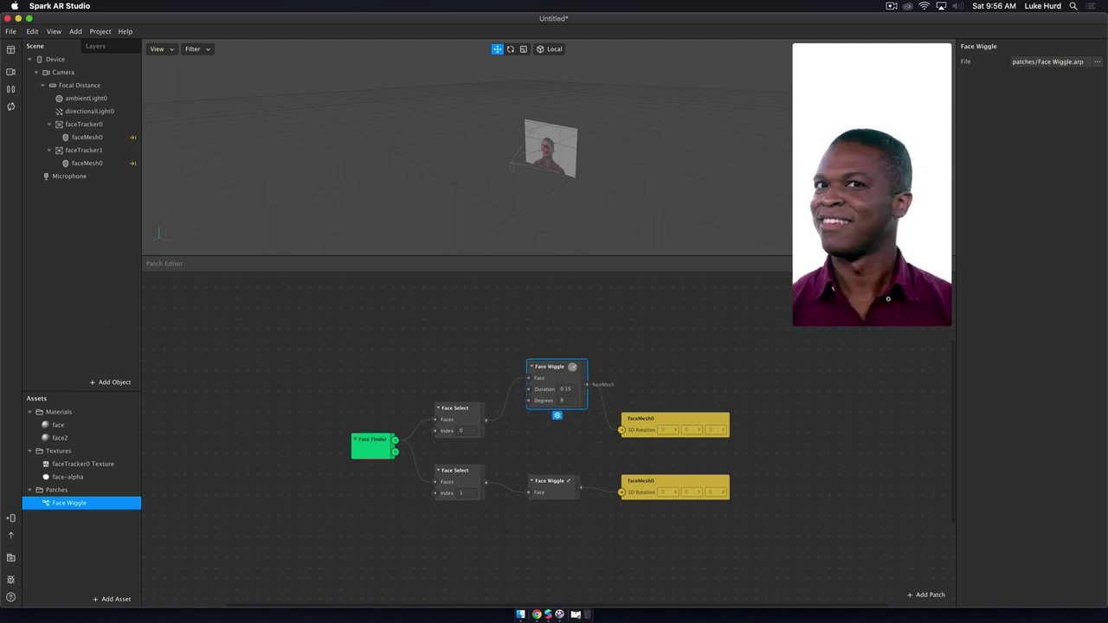
click(571, 367)
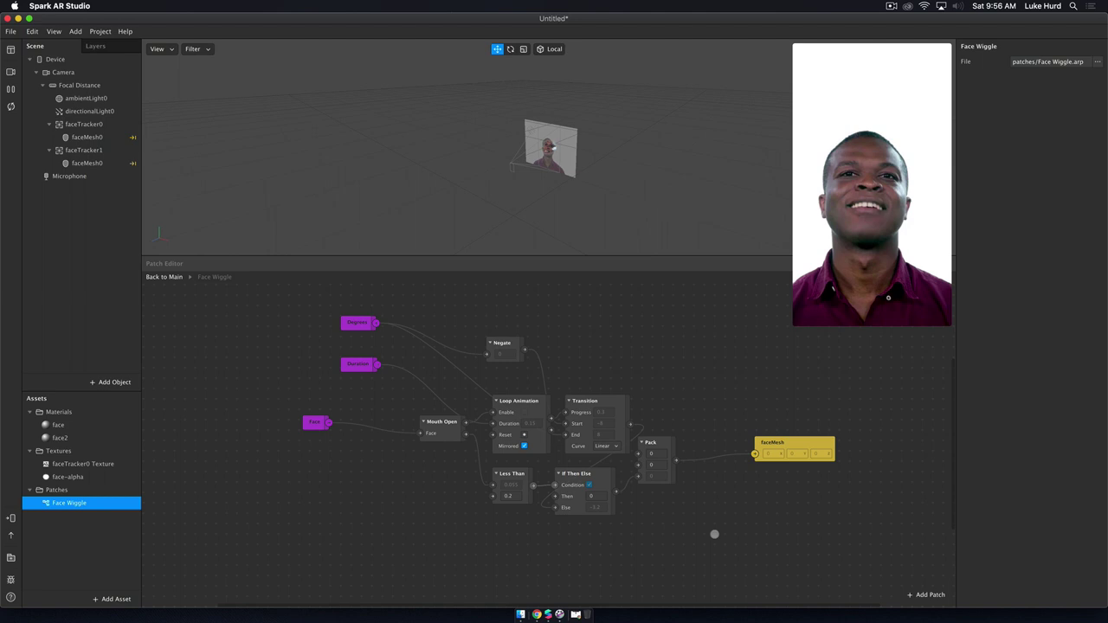
drag(714, 534, 433, 319)
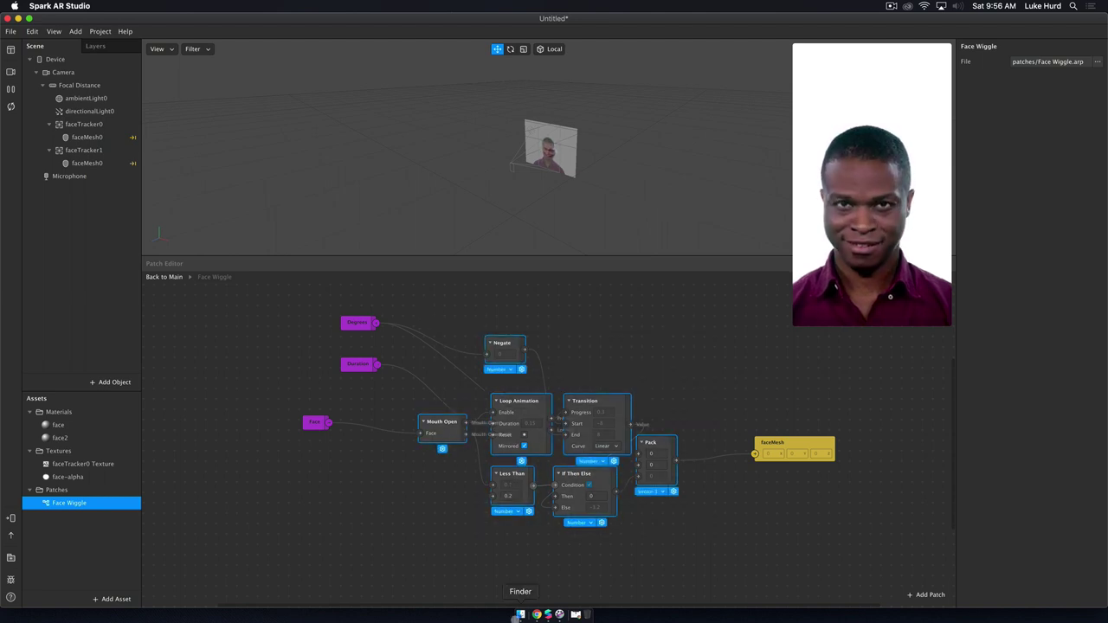
click(565, 571)
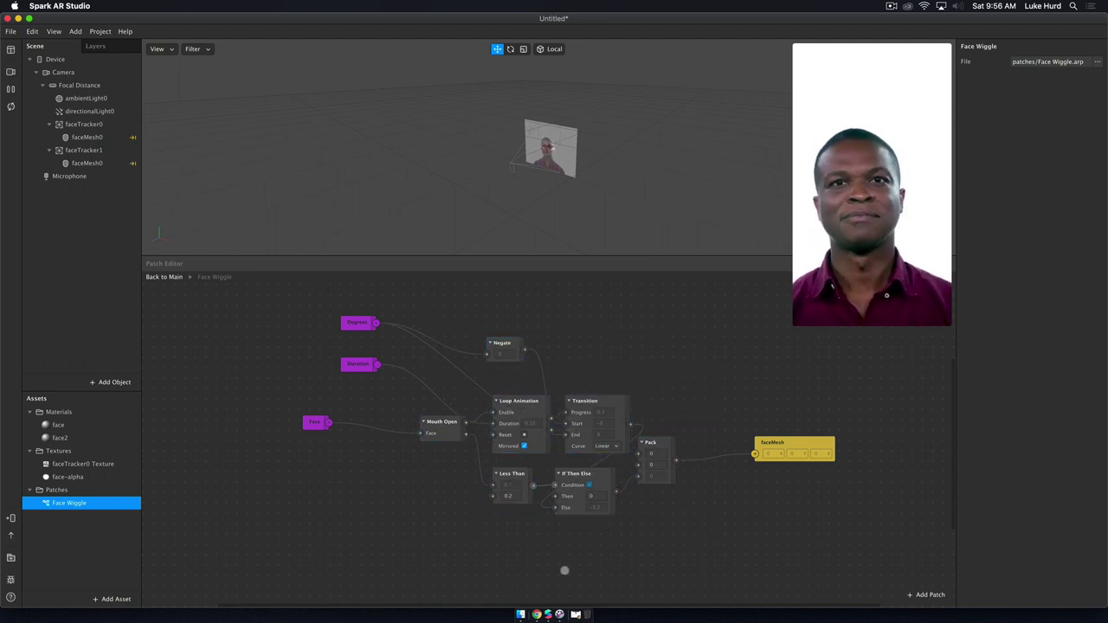